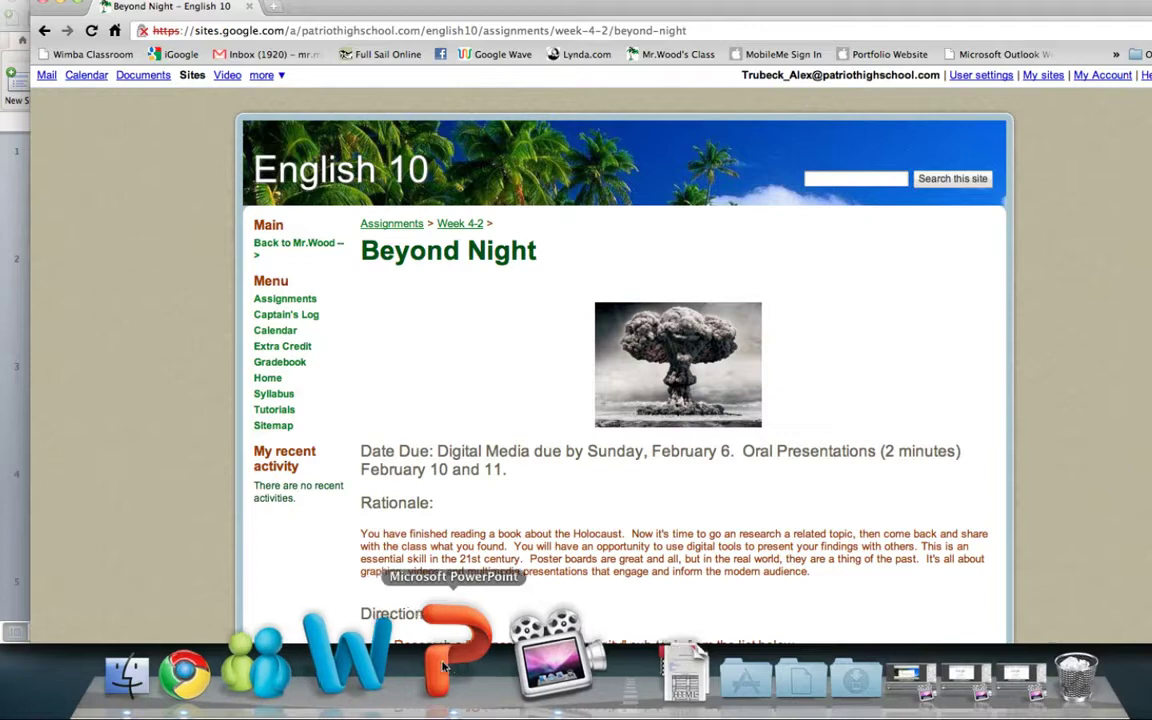
Step: Bring the Spanish Inquisition deck forward and check the title (Engravers MT 44) and subtitle (Calibri 32) fonts
left_click(445, 668)
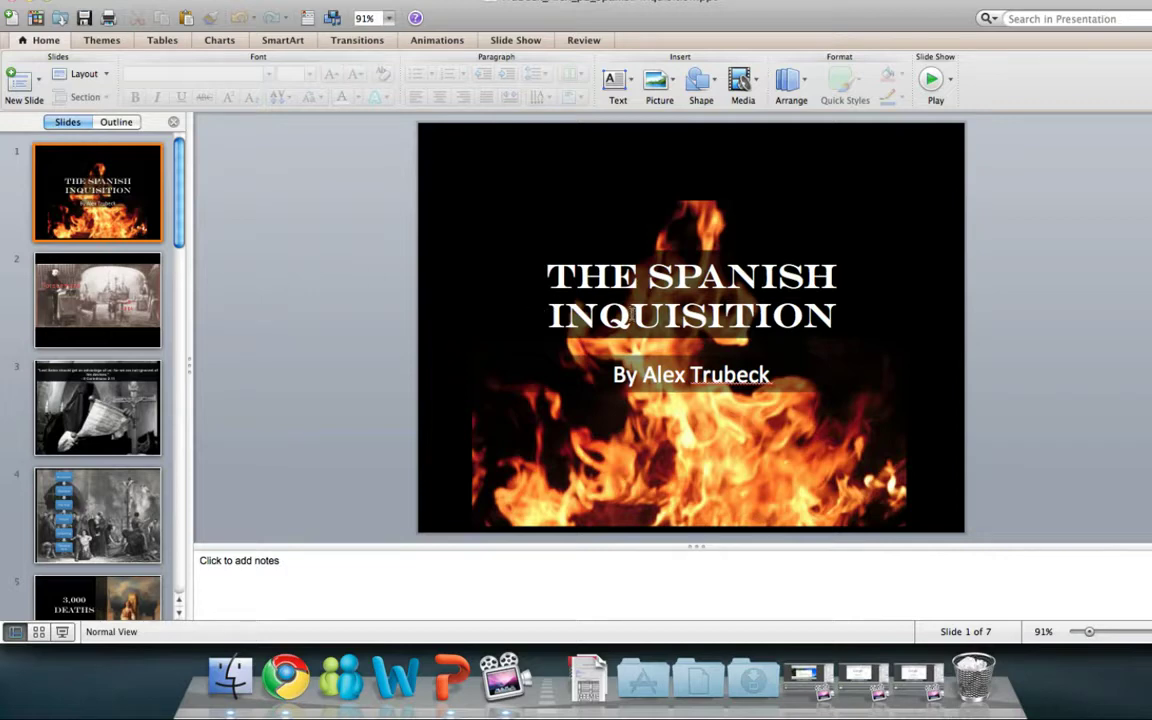
left_click(567, 285)
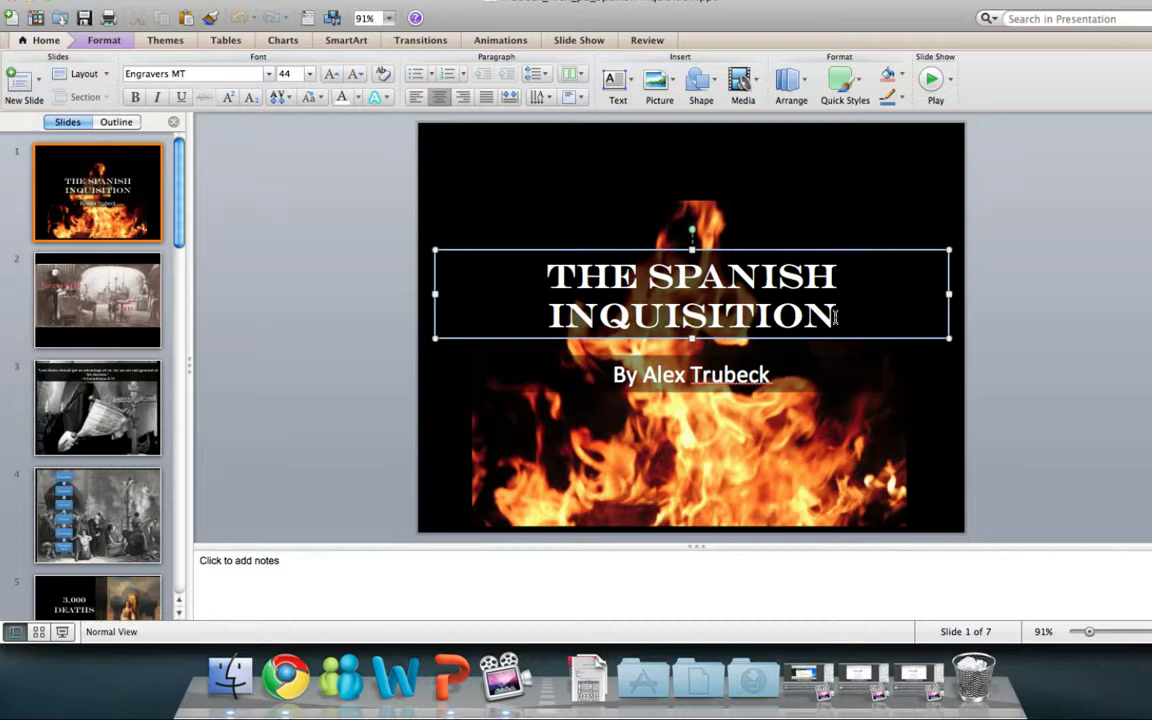
left_click(269, 74)
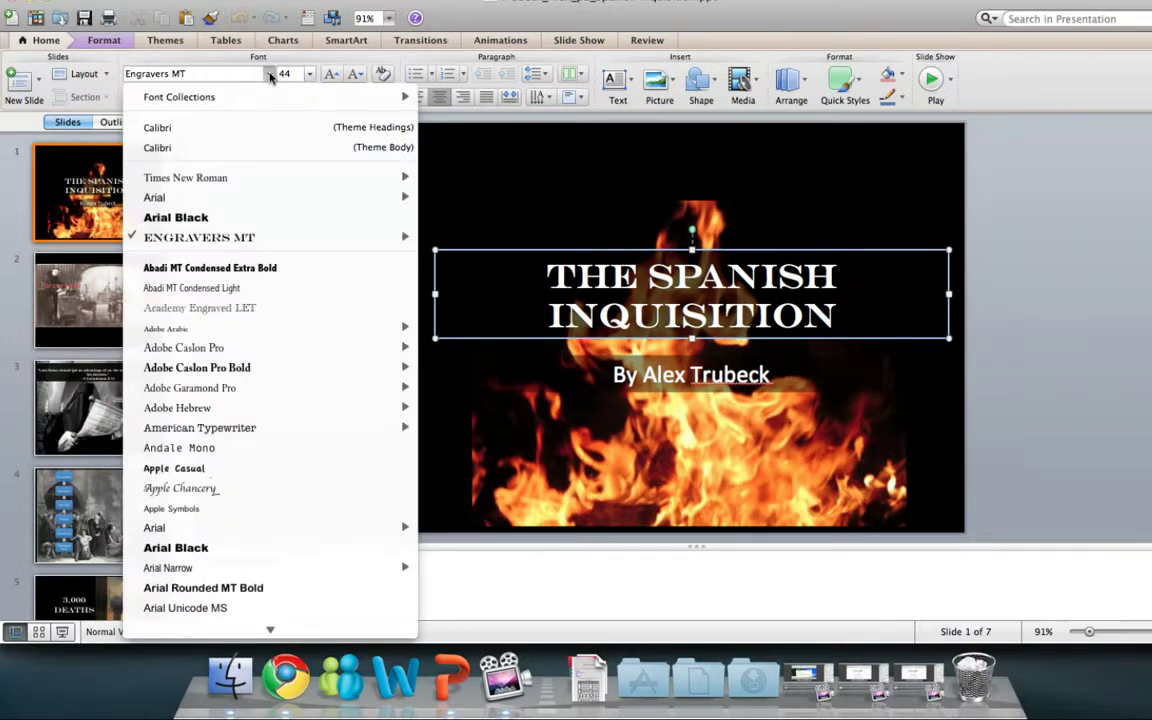
left_click(269, 74)
left_click(377, 336)
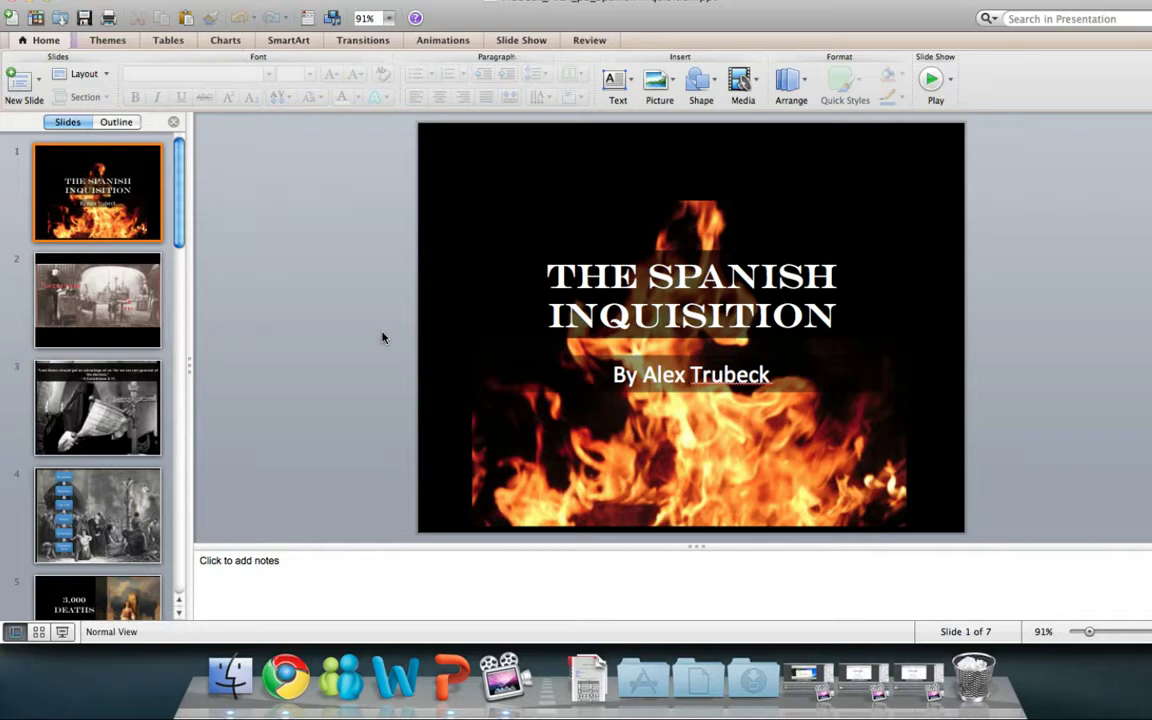
left_click(508, 323)
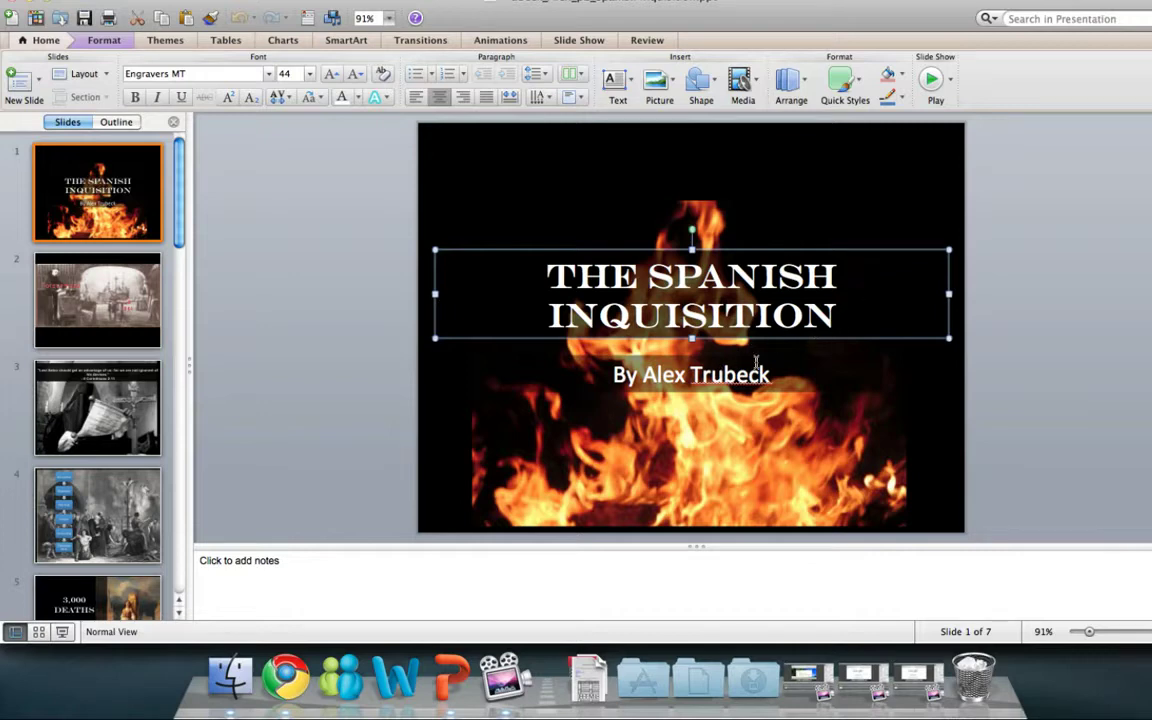
left_click(840, 383)
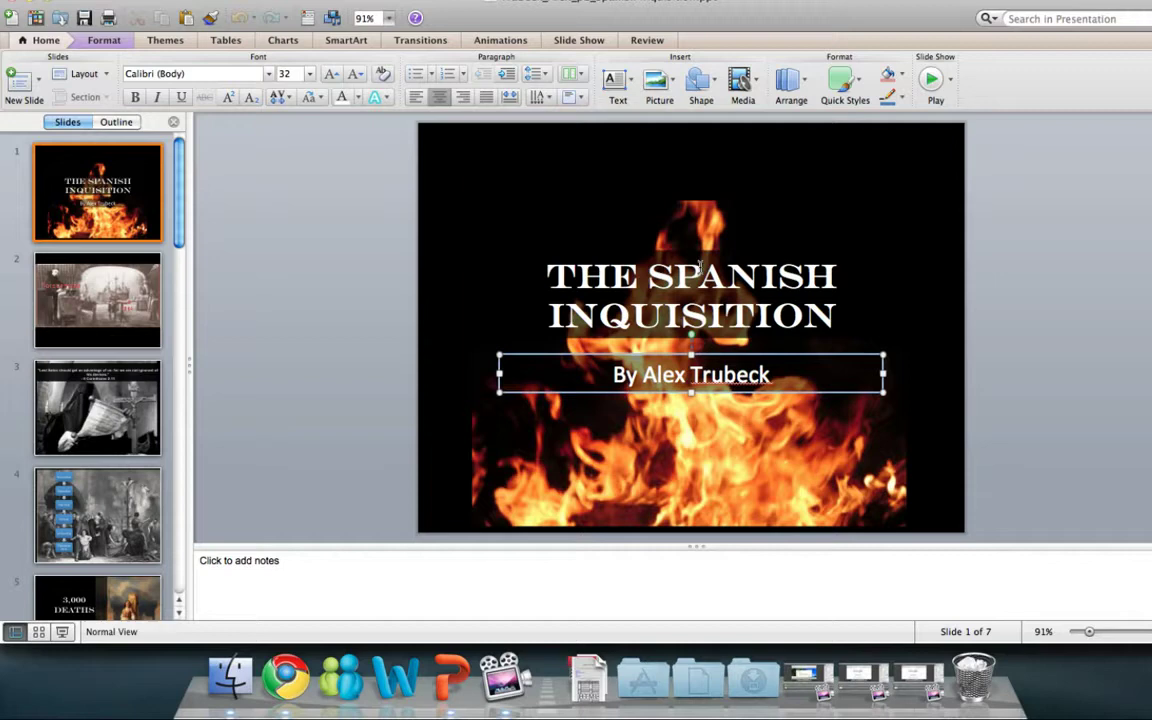
left_click(721, 258)
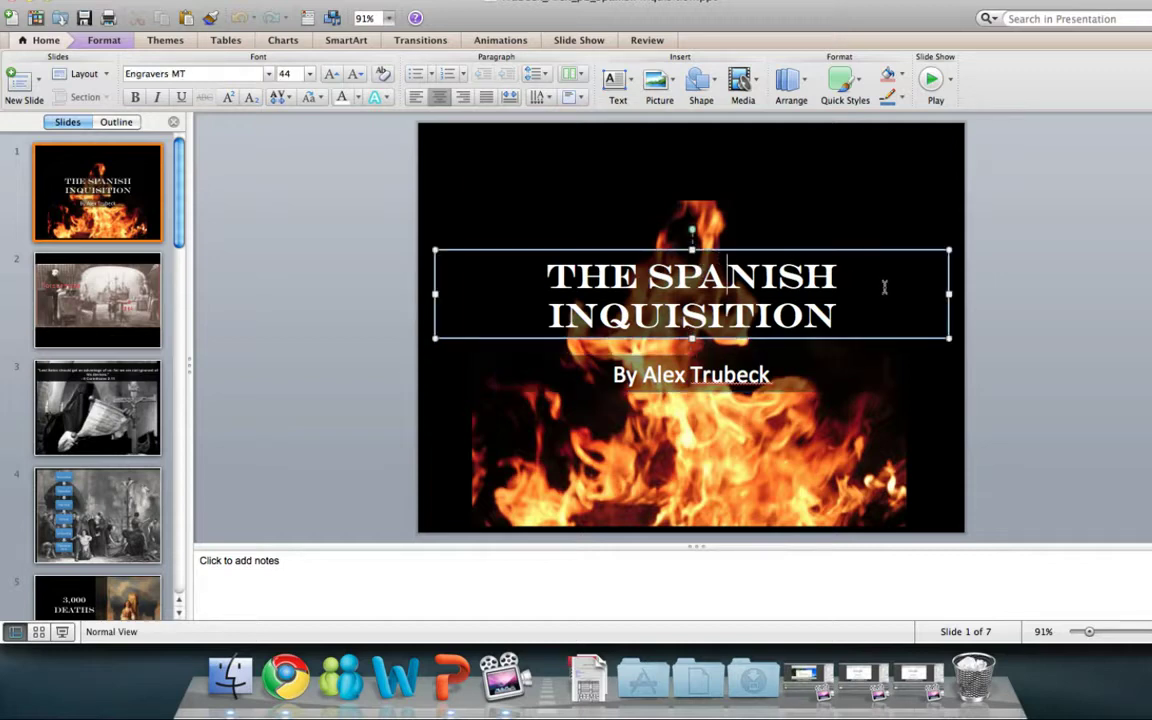
Step: Inspect slide 2's 1478 – 1834 date text and slide 4's trial process flowchart
left_click(327, 273)
left_click(113, 283)
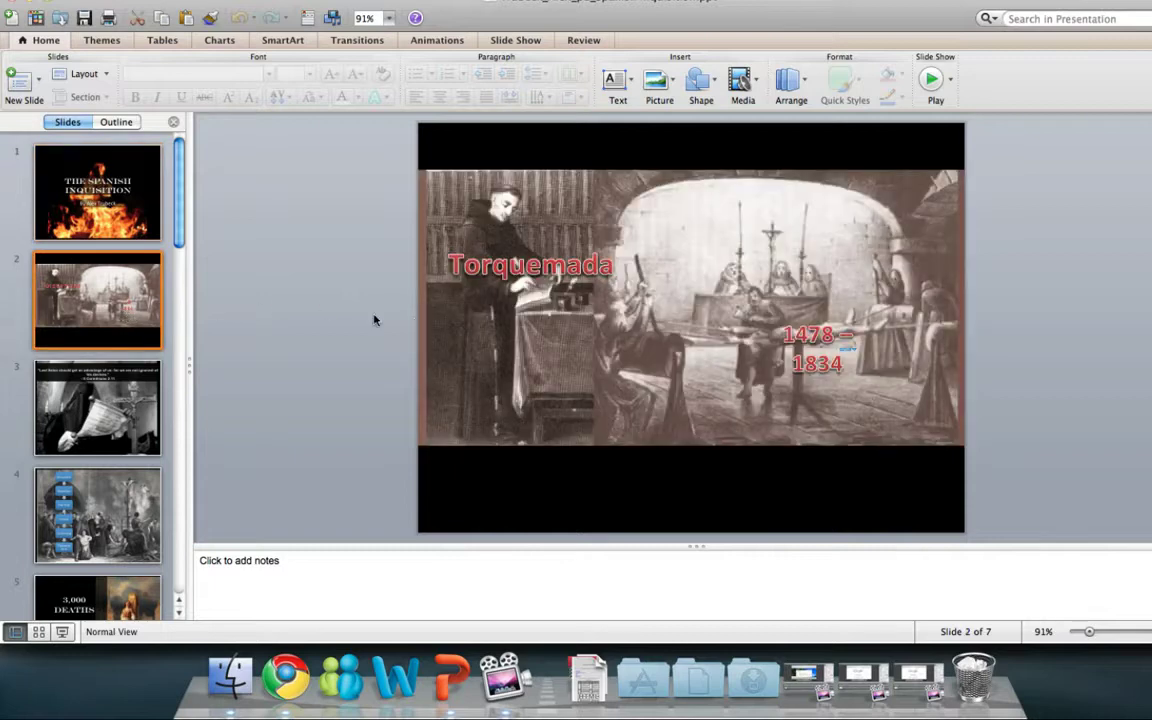
key("Tab")
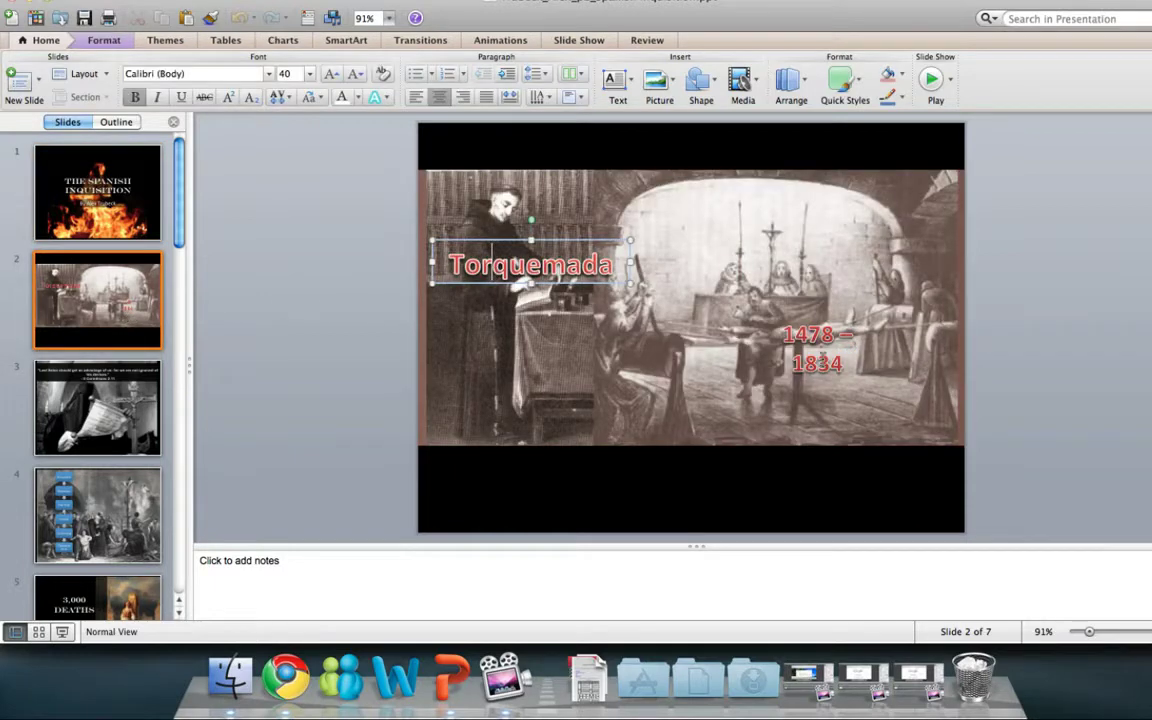
left_click(740, 320)
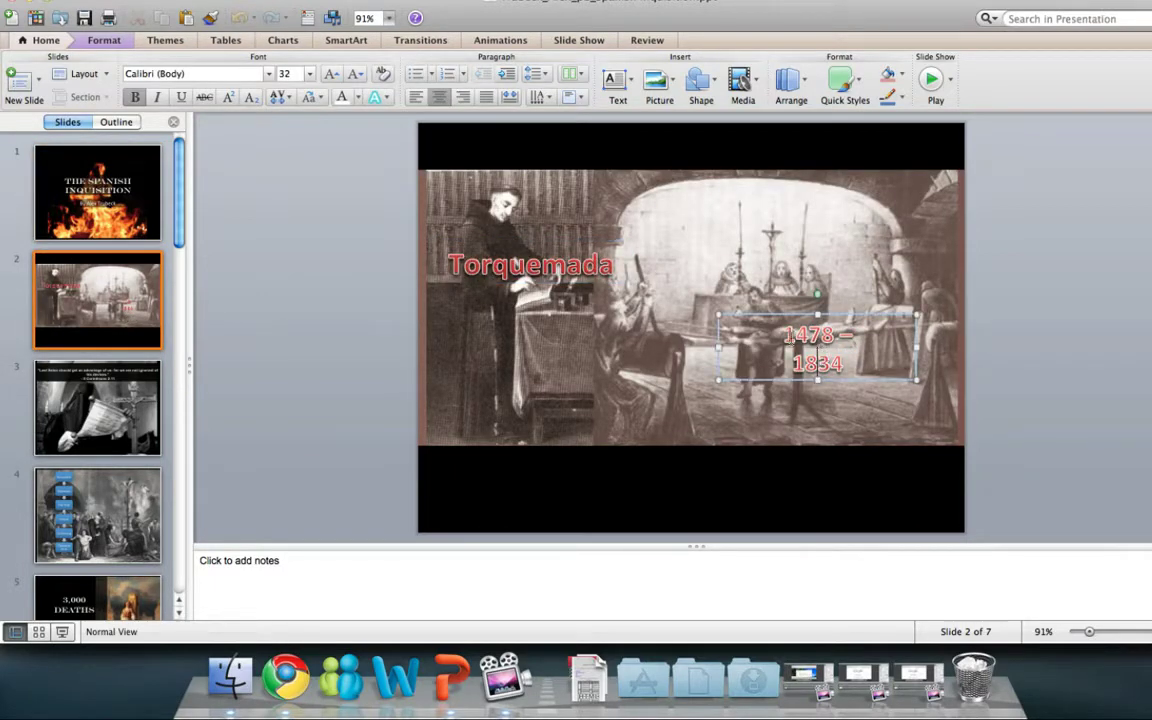
left_click(340, 350)
key("Down")
key("Down")
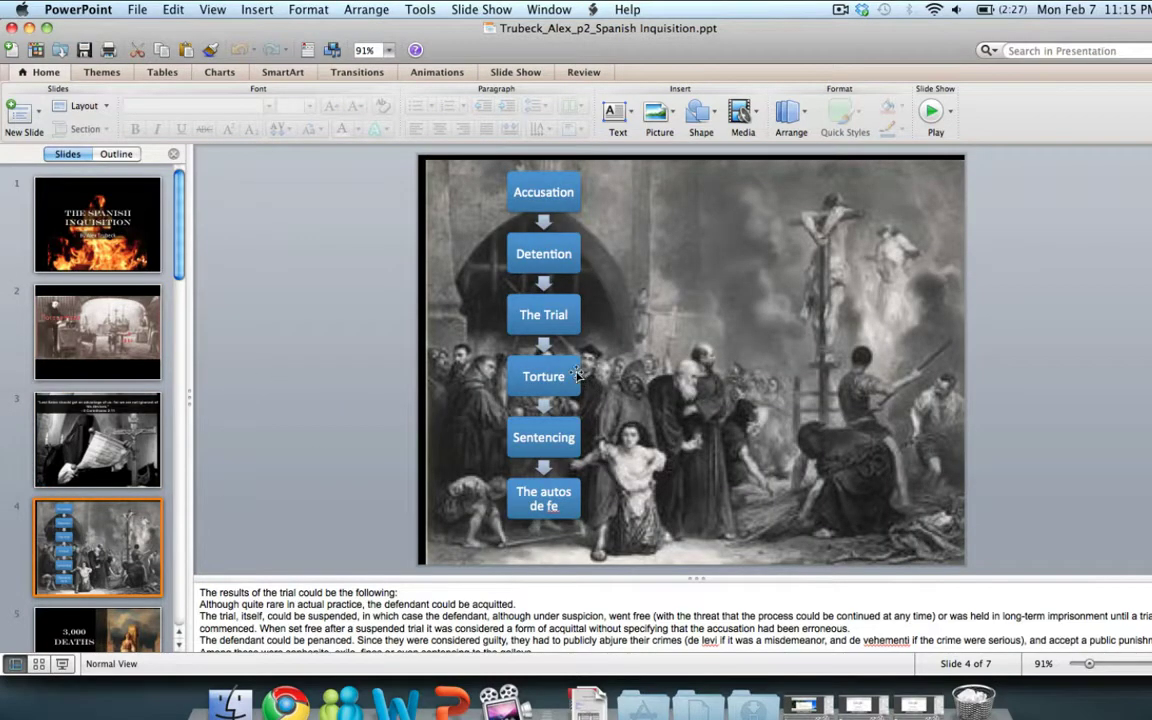
left_click(518, 332)
left_click(655, 366)
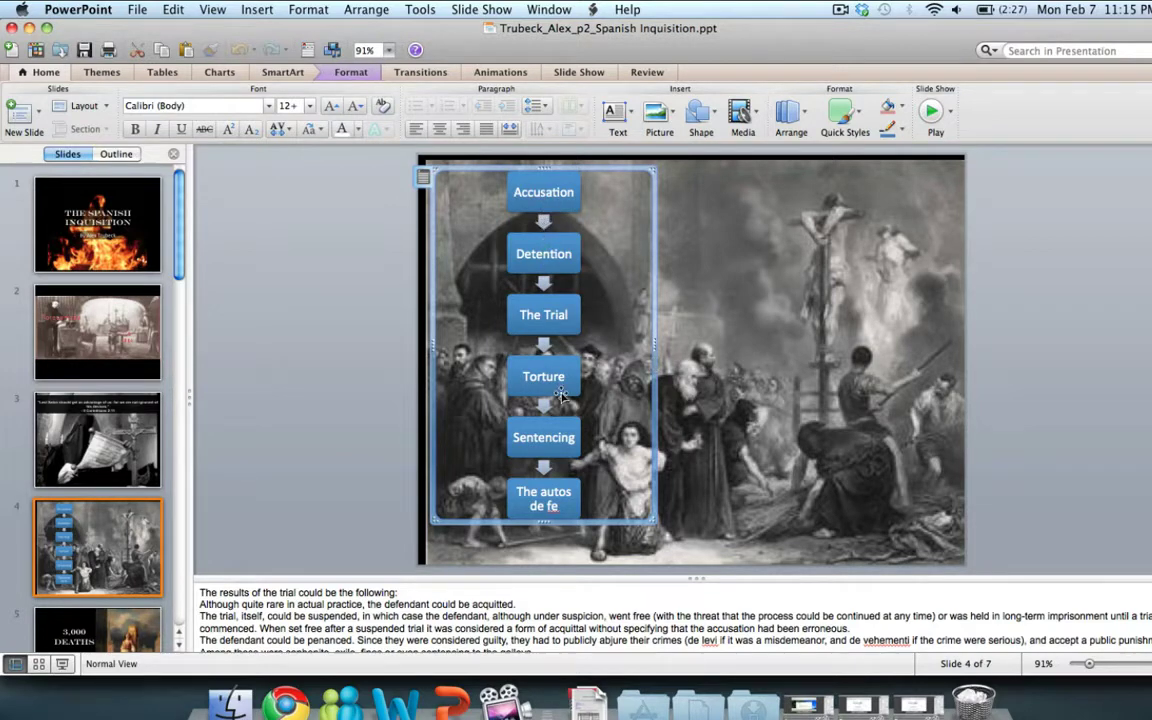
left_click(370, 448)
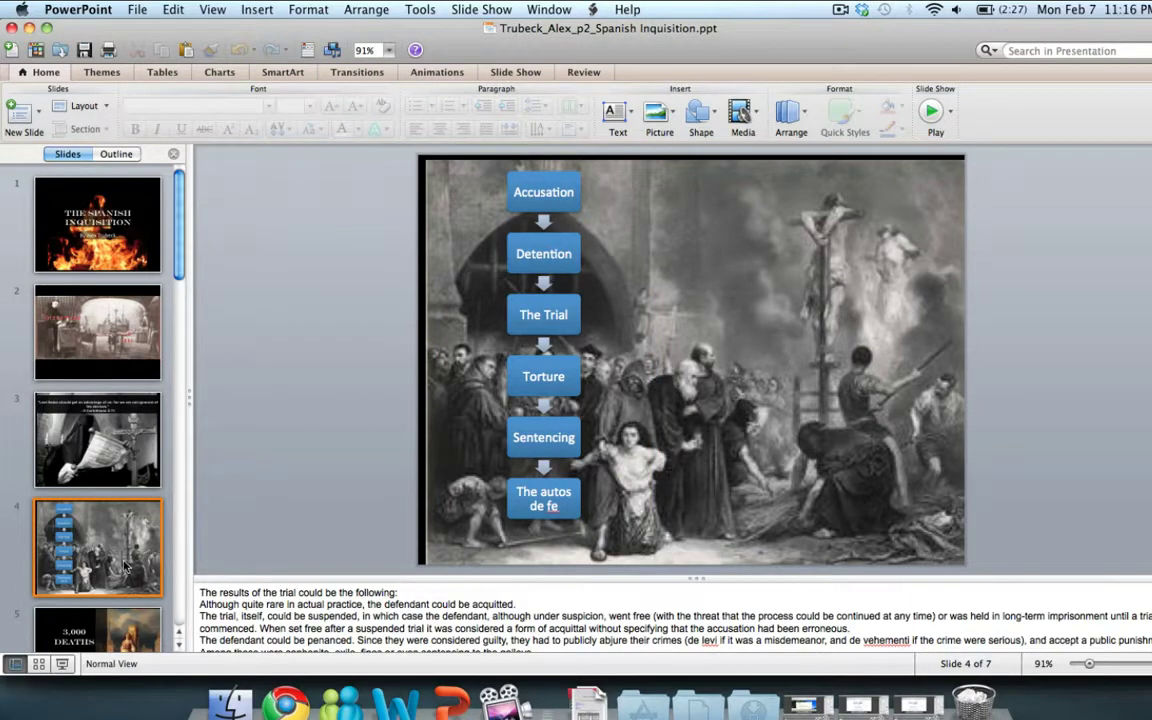
Step: Inspect slide 5's 3,000 deaths statistics and painting, then move on through slides 6 and 7
scroll(125, 560, "down", 3)
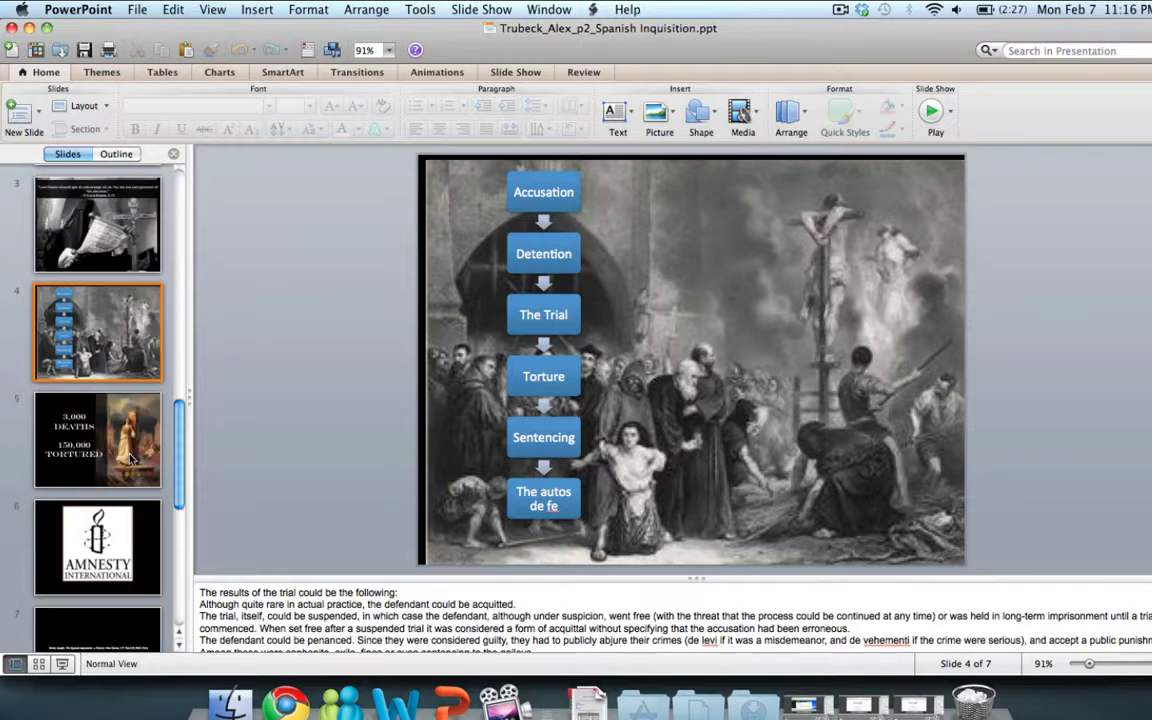
left_click(120, 414)
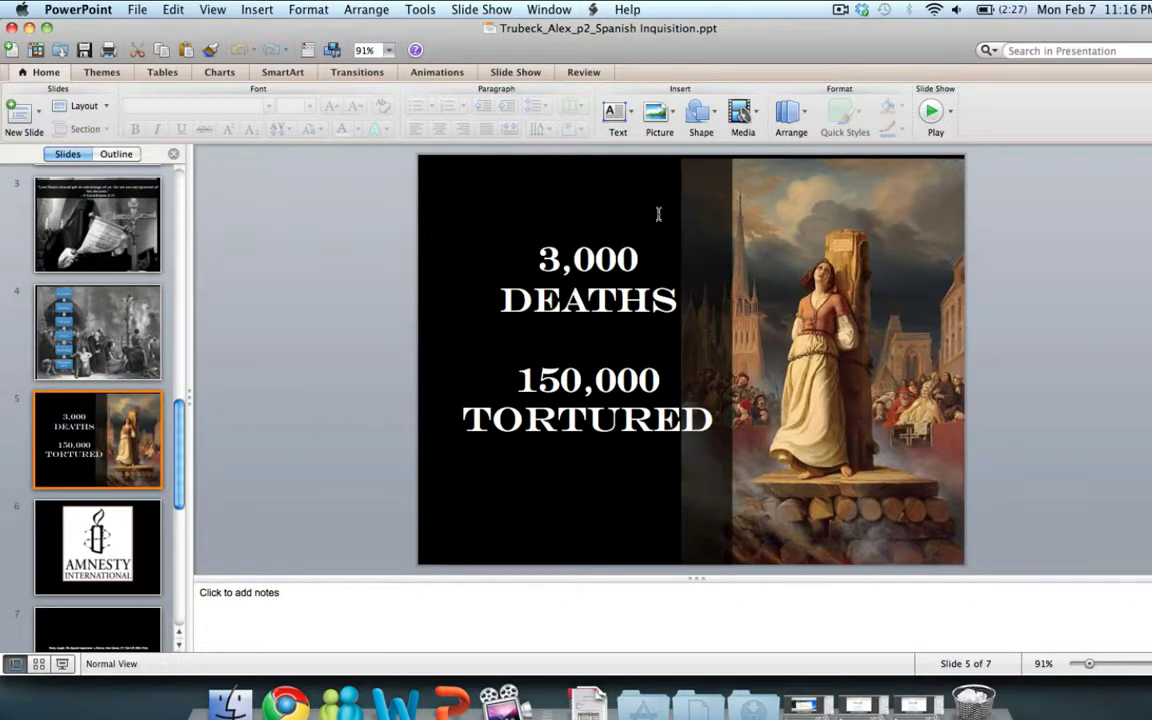
left_click(594, 193)
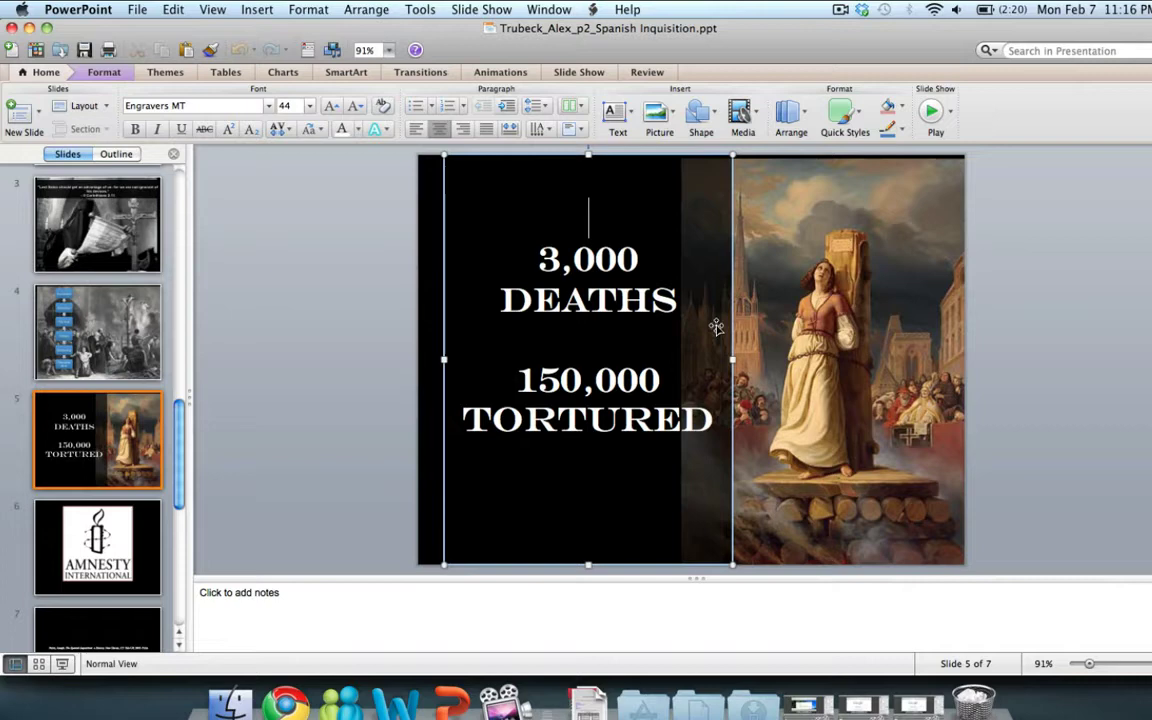
left_click(723, 505)
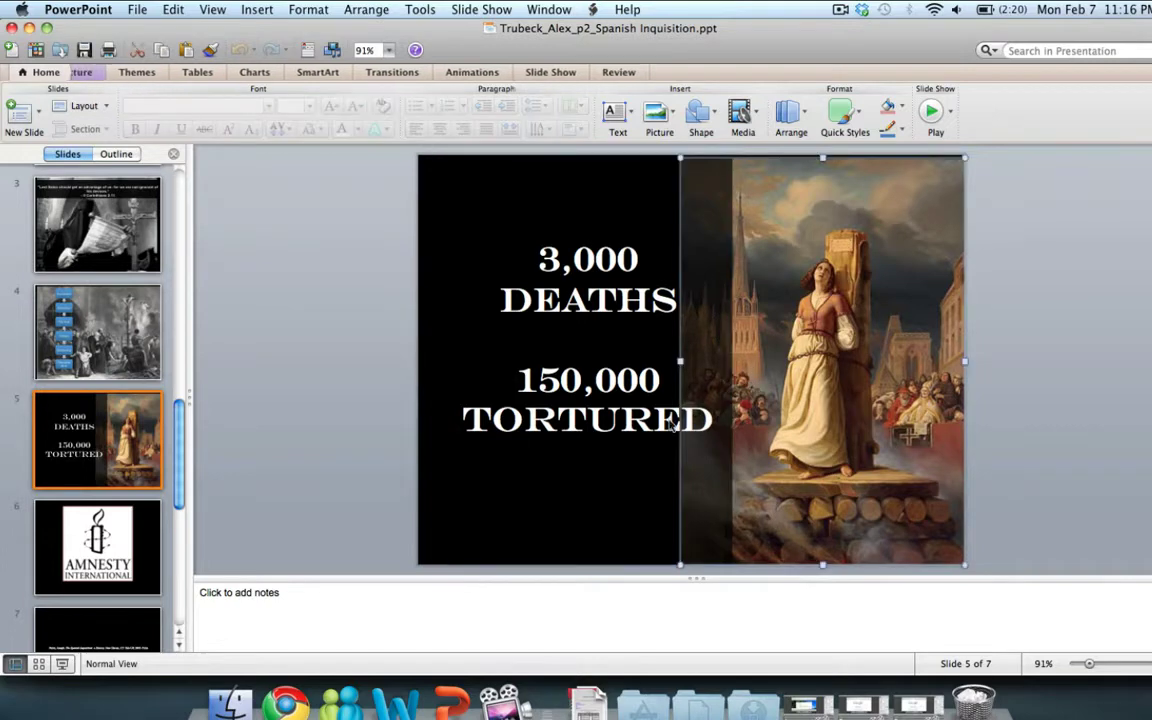
left_click(850, 450)
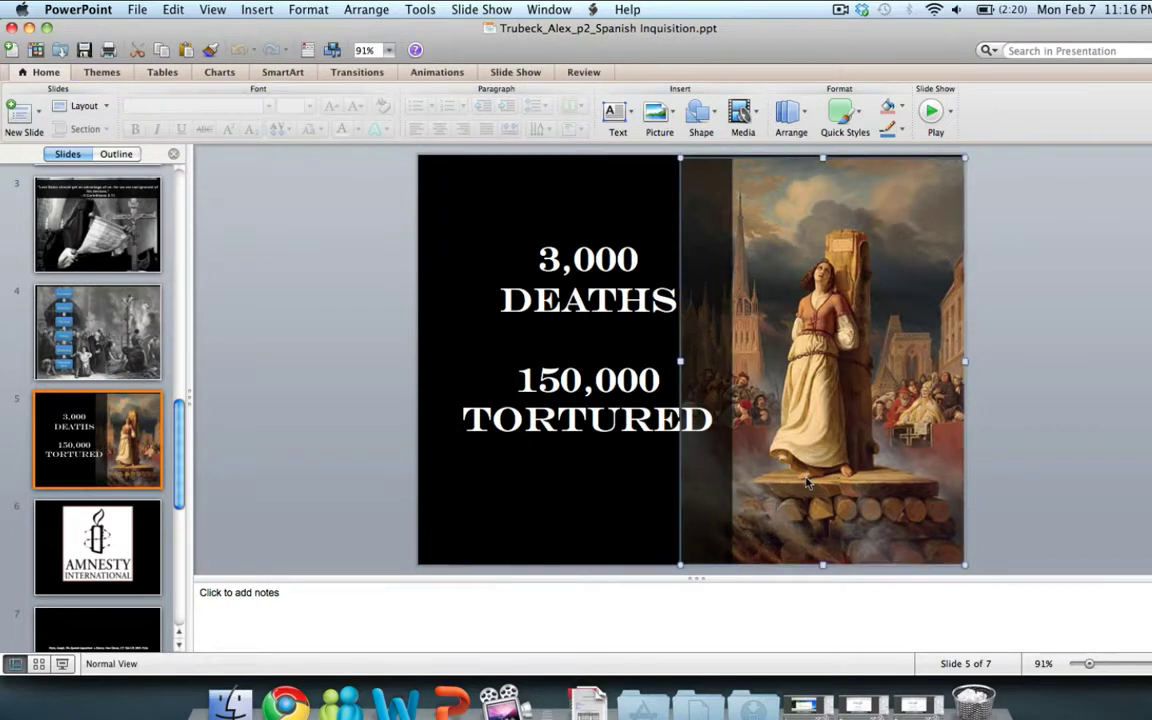
left_click(1036, 386)
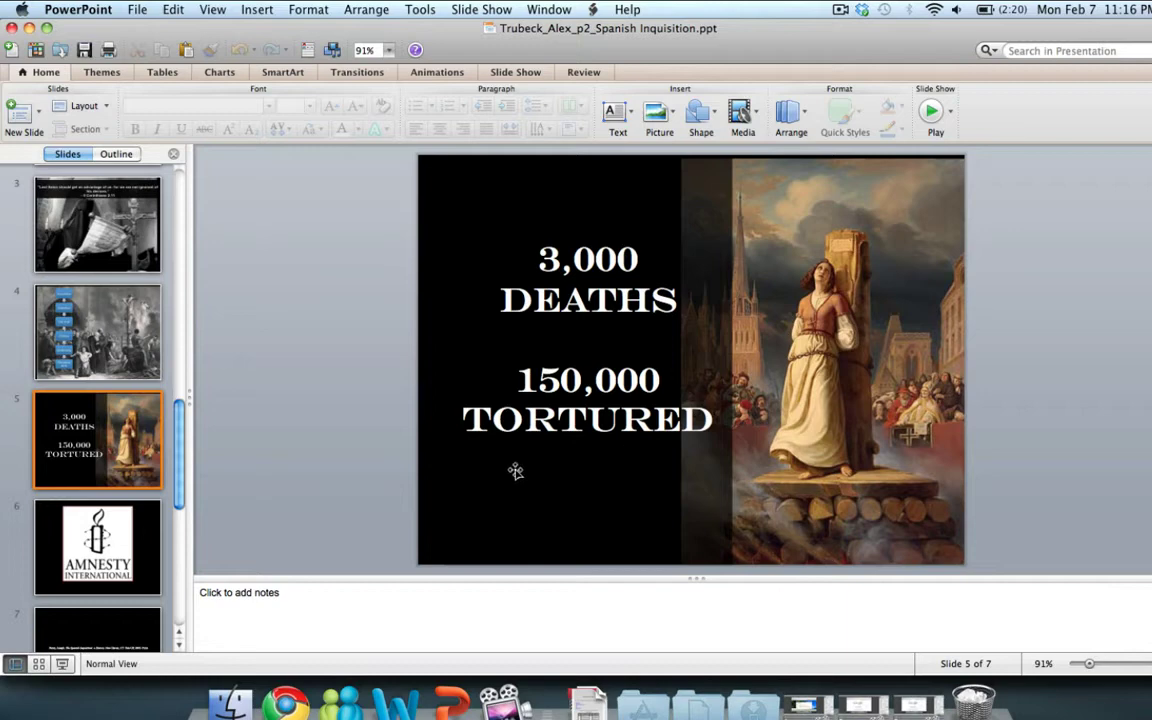
left_click(128, 503)
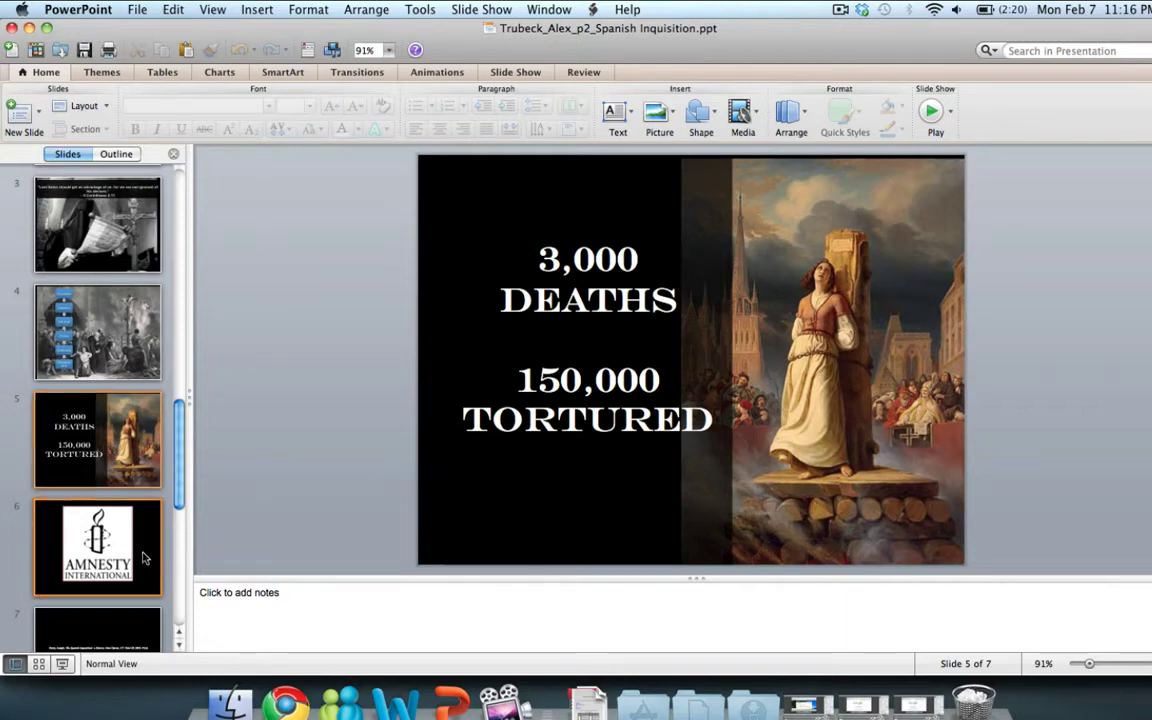
left_click(123, 643)
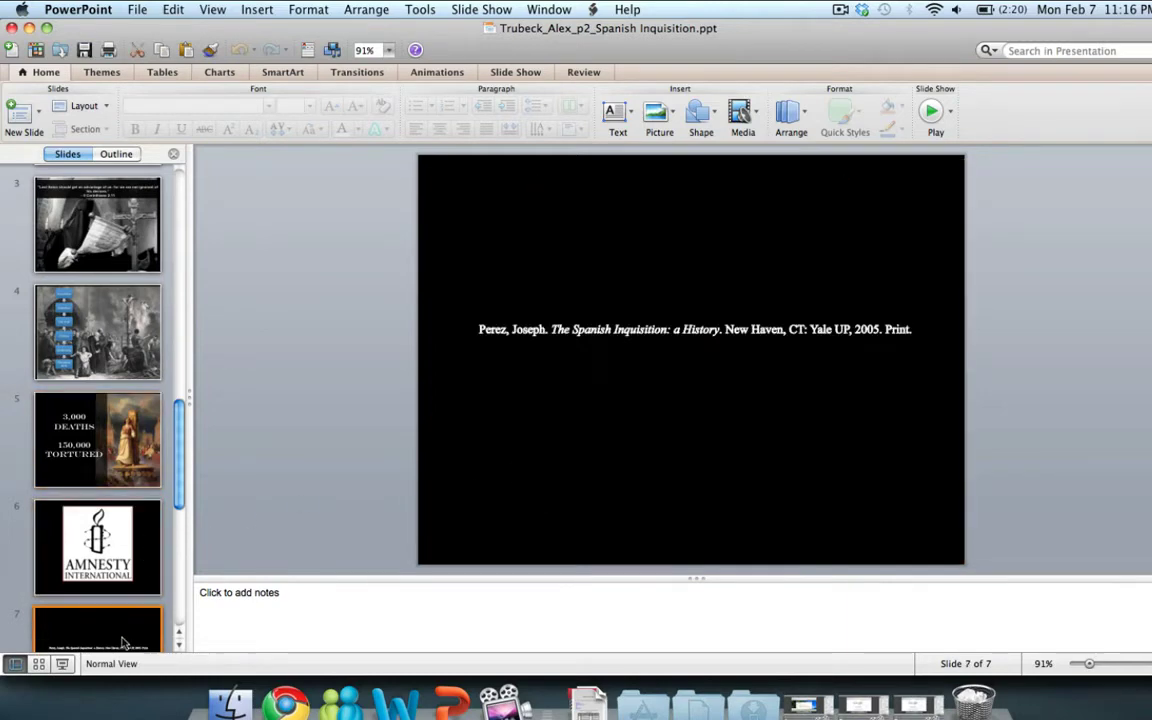
scroll(123, 640, "up", 3)
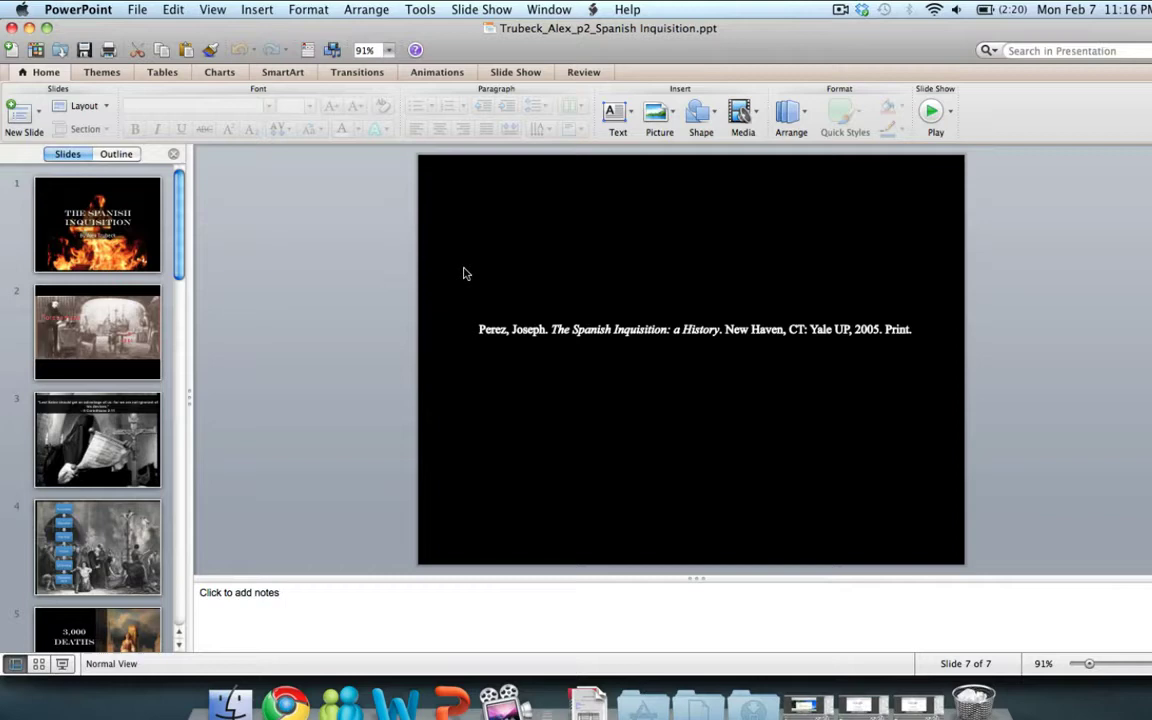
Step: Save the deck to the Desktop as PowerPoint 97-2004 (.ppt), replacing the existing copy
left_click(139, 11)
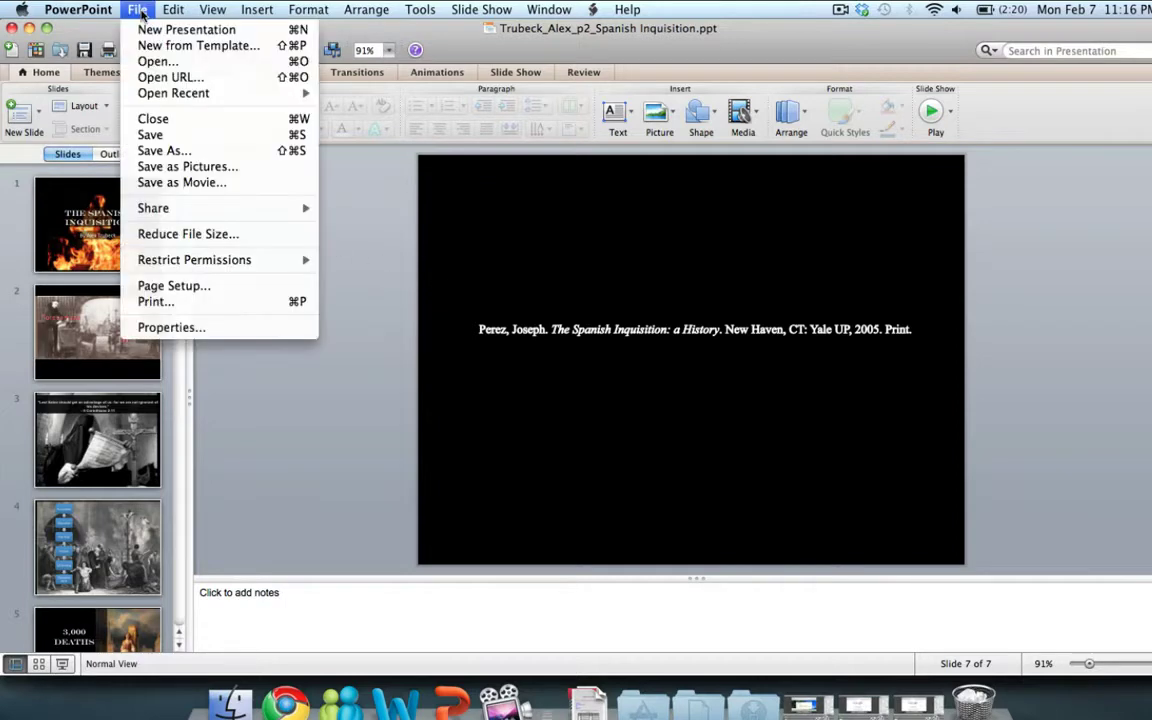
left_click(191, 155)
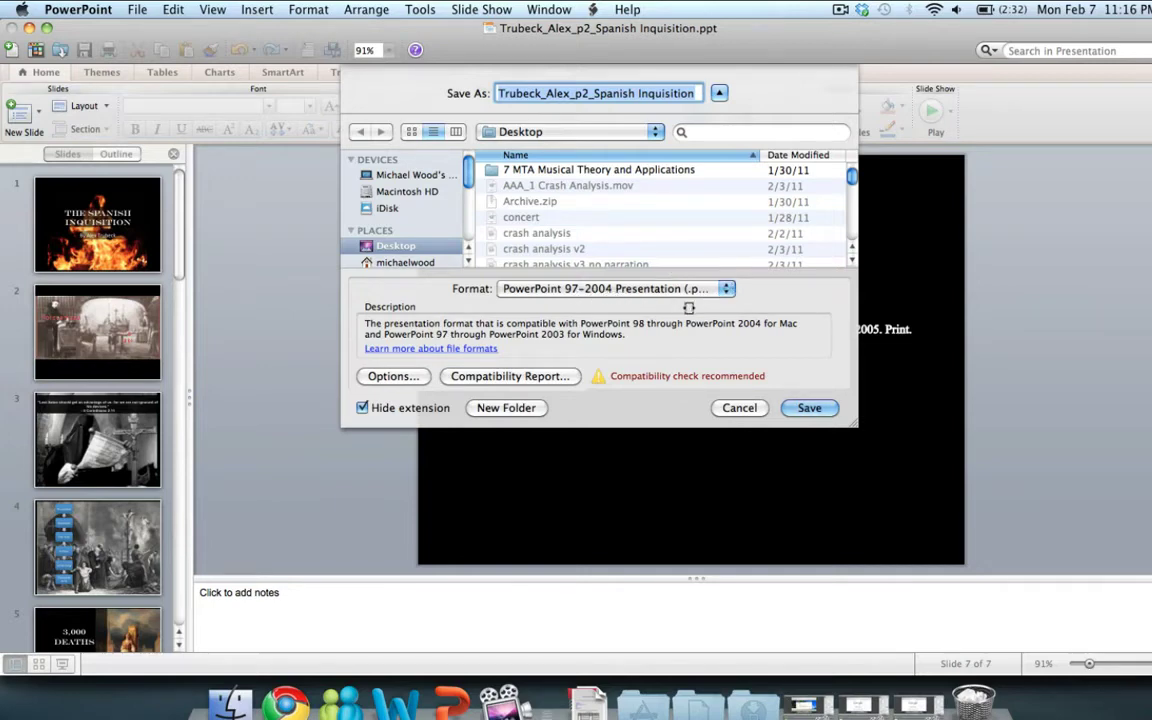
left_click(726, 290)
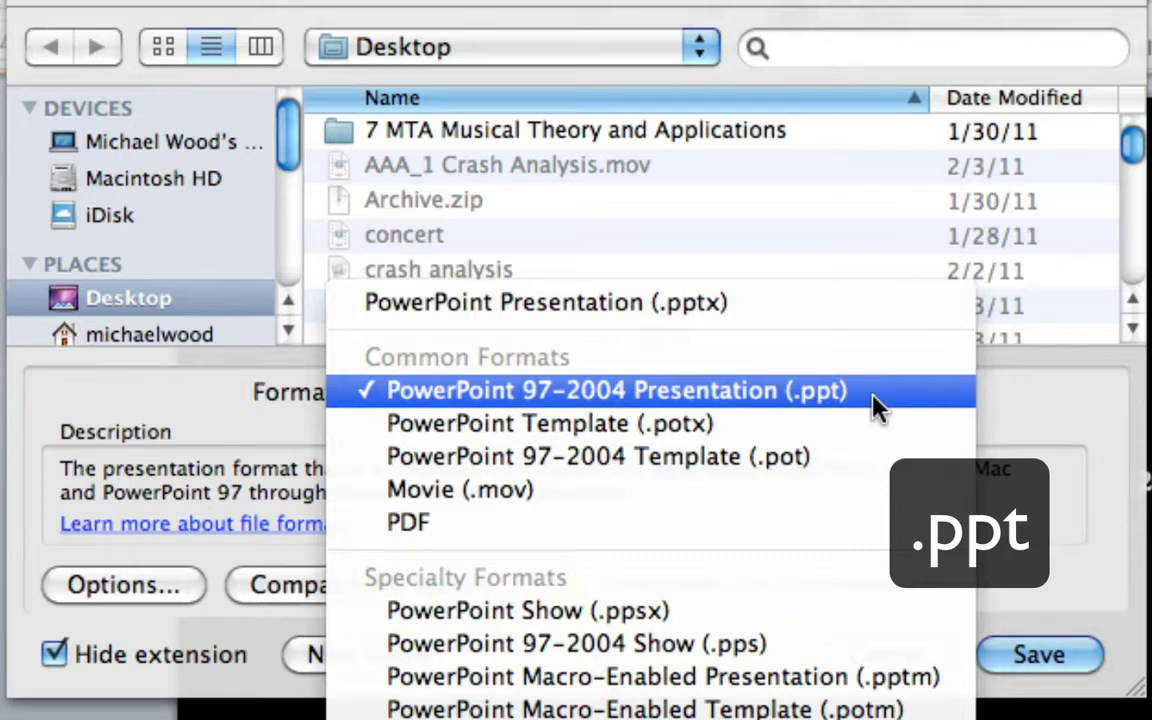
left_click(1097, 422)
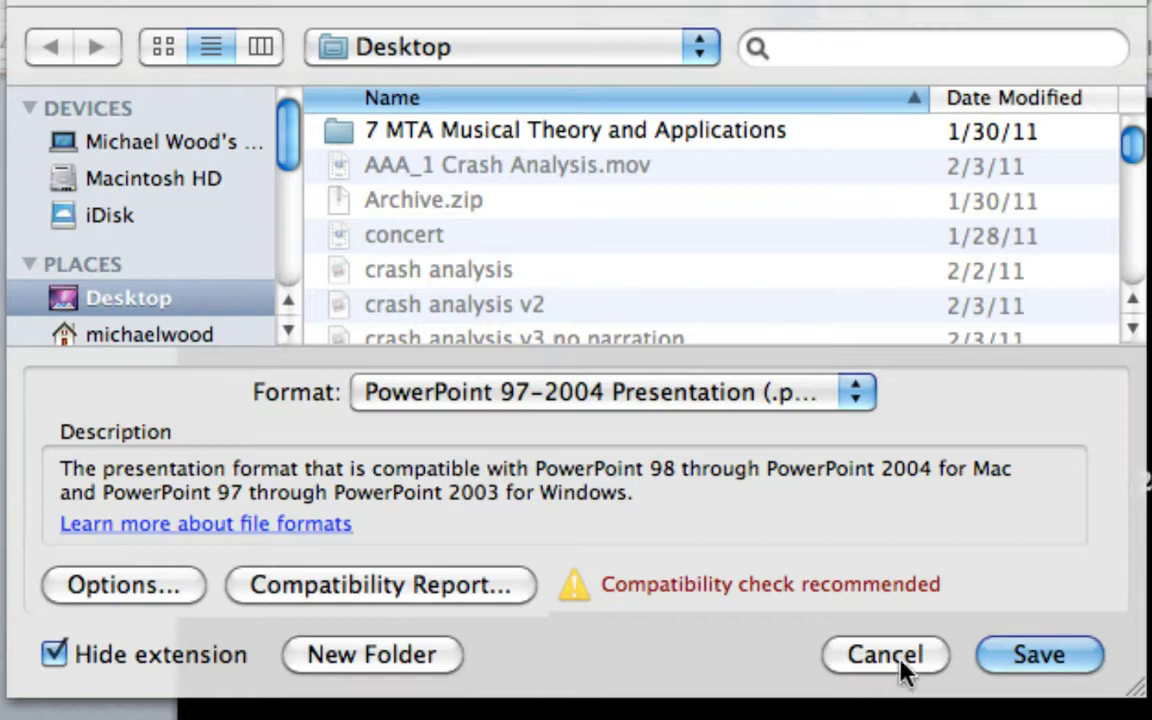
left_click(1012, 658)
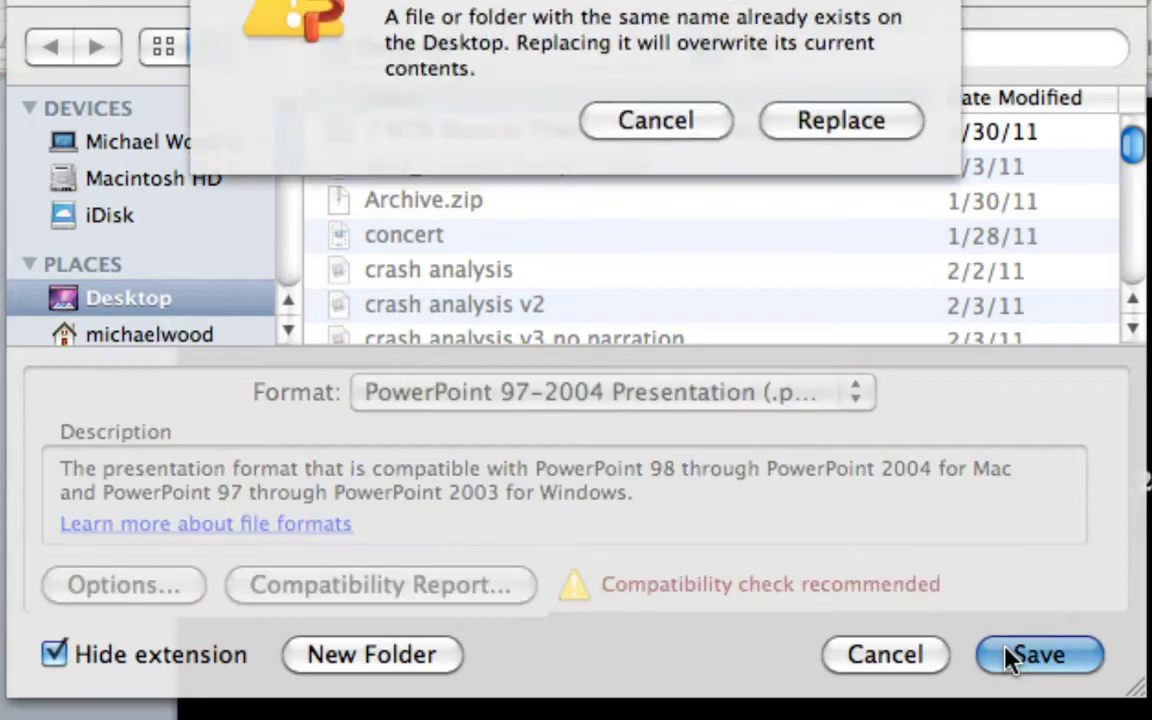
left_click(800, 130)
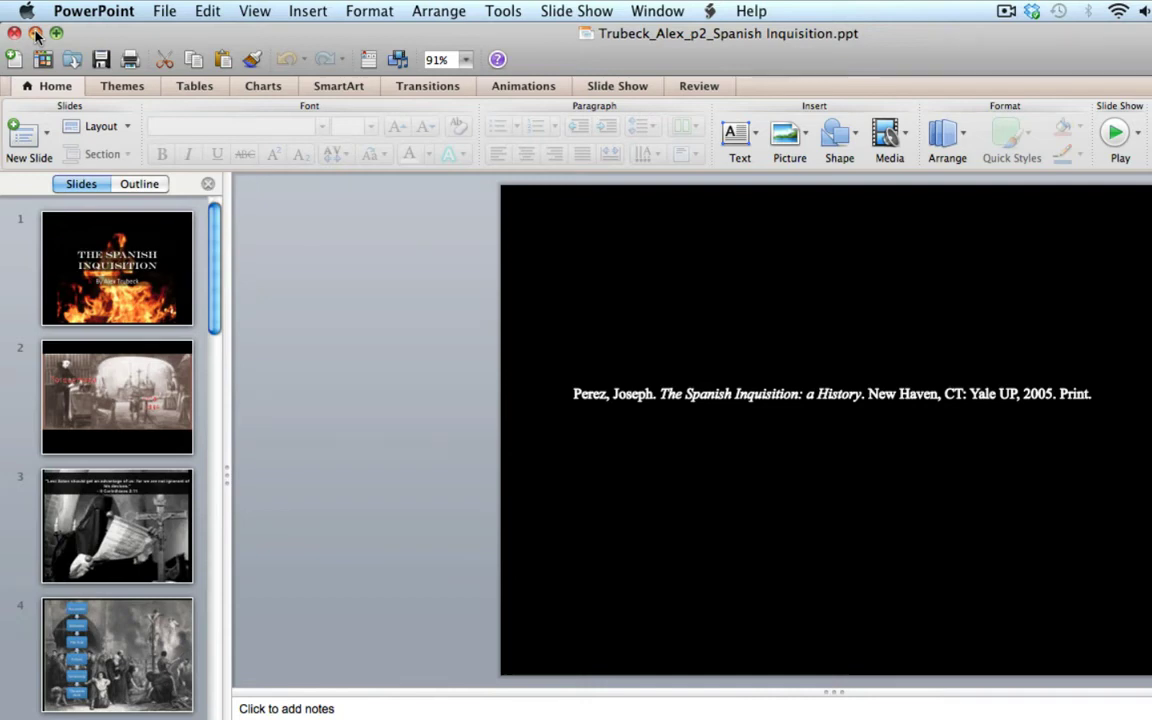
Step: Minimize PowerPoint and open Google Docs' Upload Files page in Chrome
left_click(36, 34)
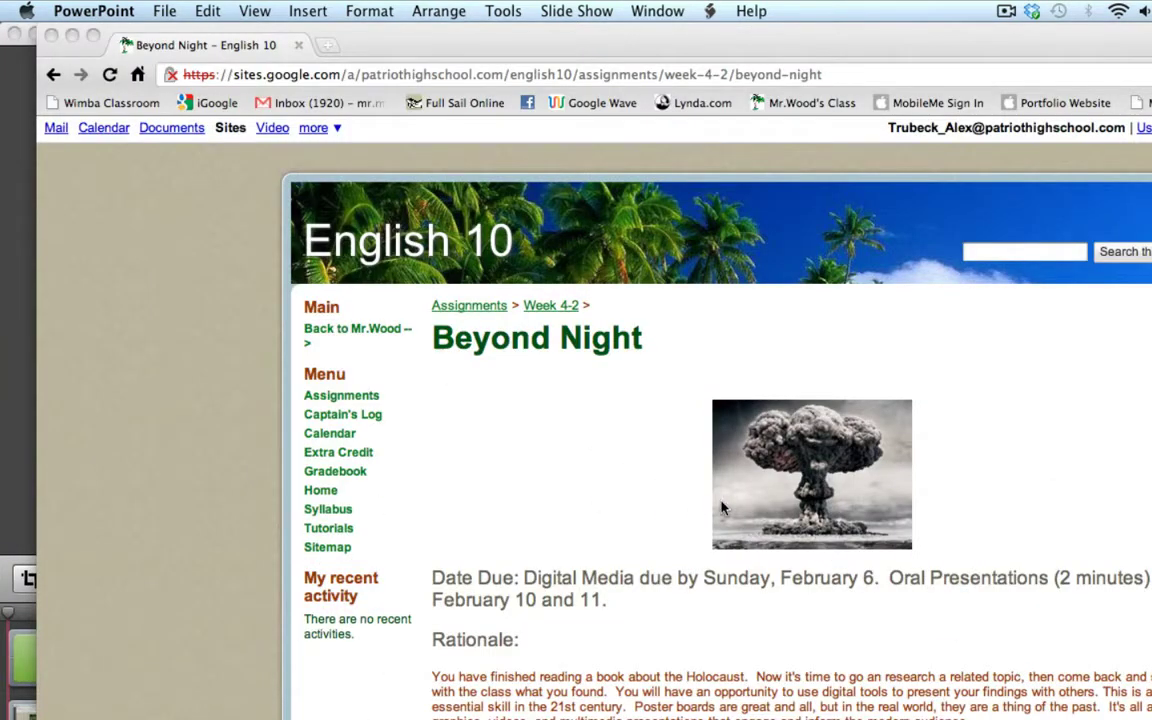
left_click(645, 478)
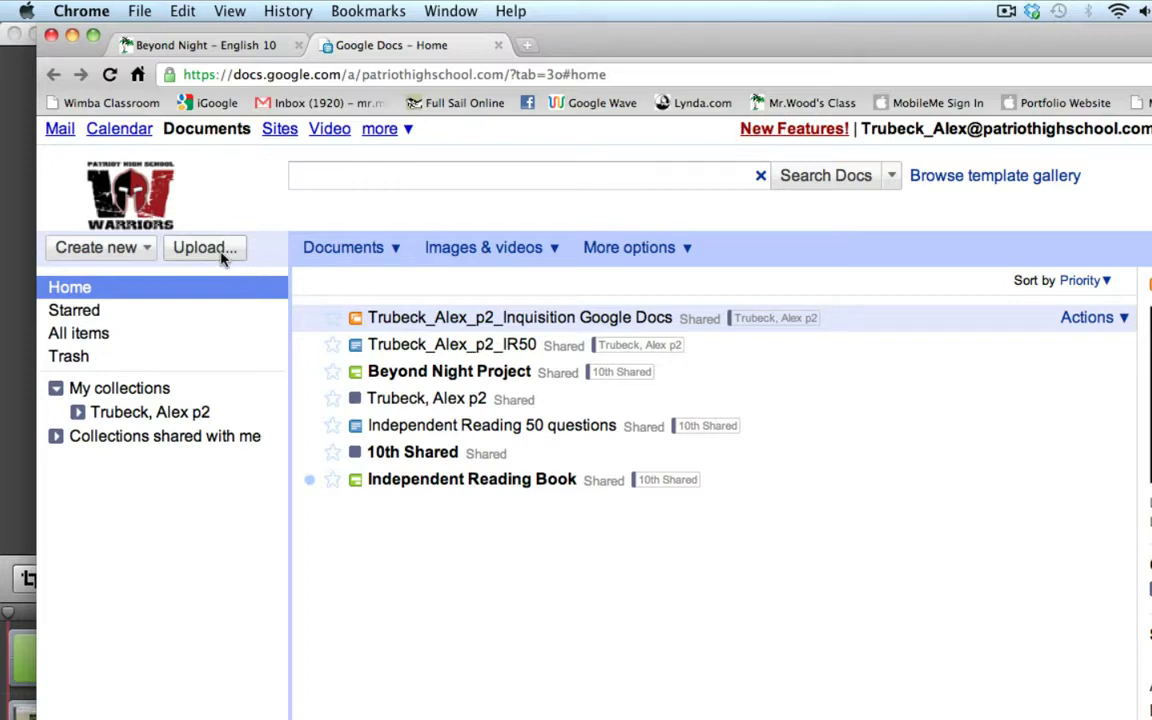
left_click(220, 252)
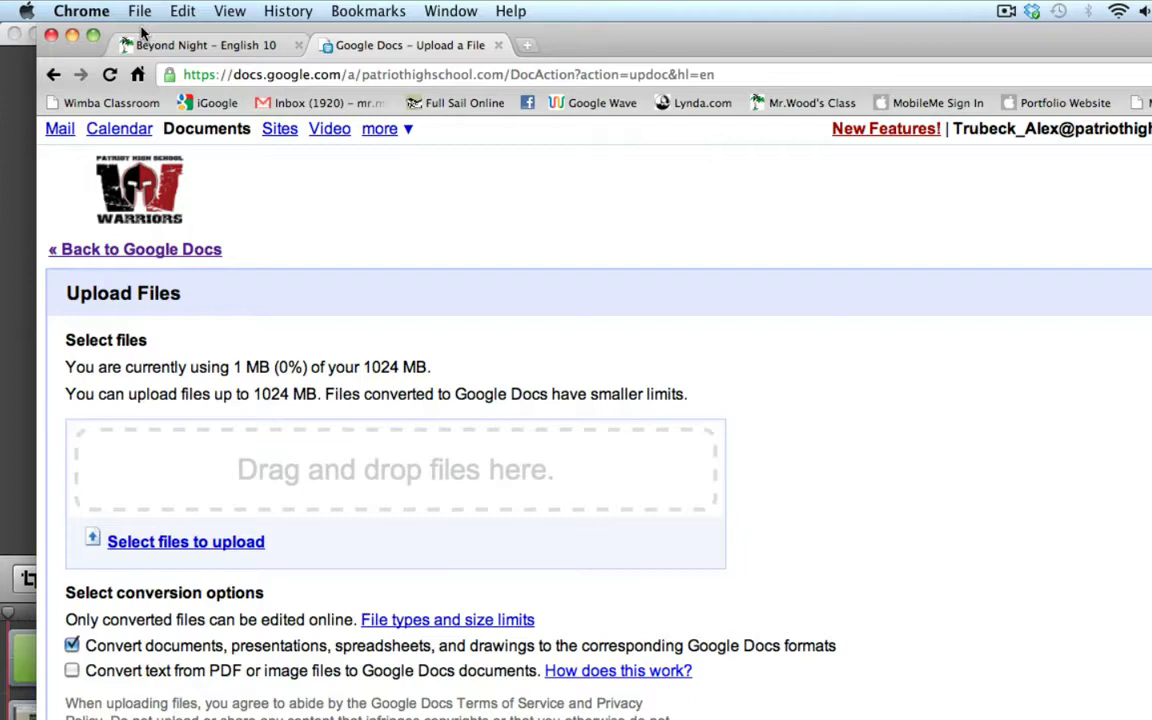
left_click_drag(660, 48, 787, 70)
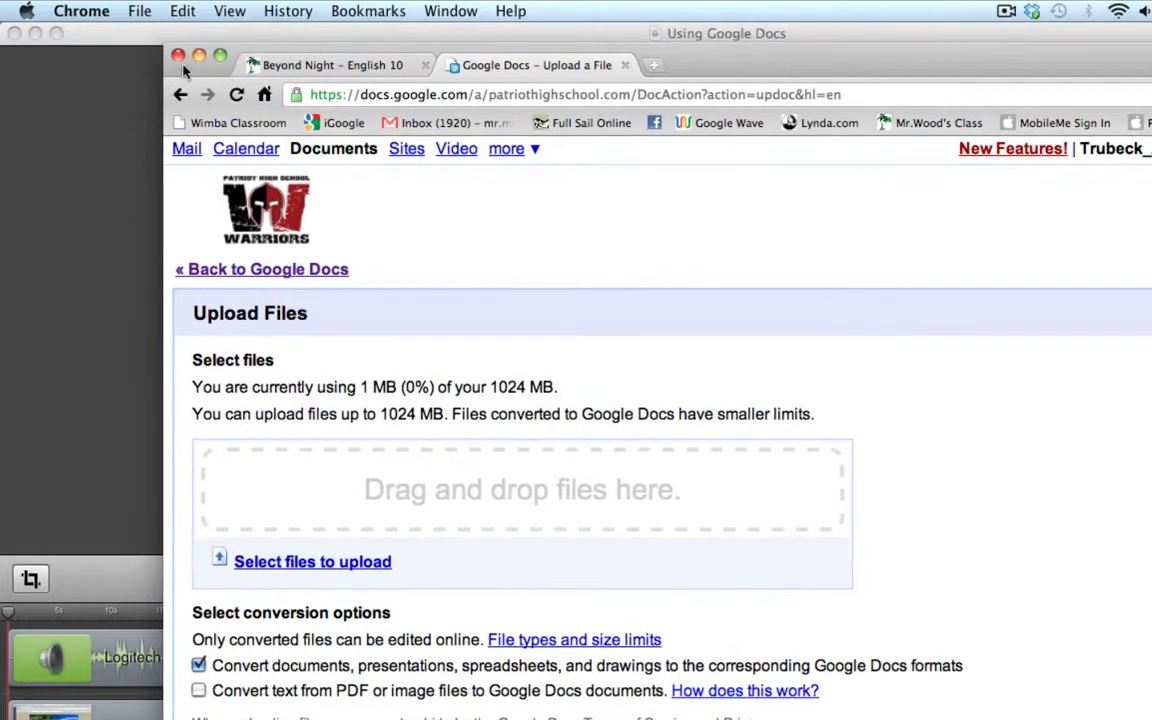
left_click(106, 40)
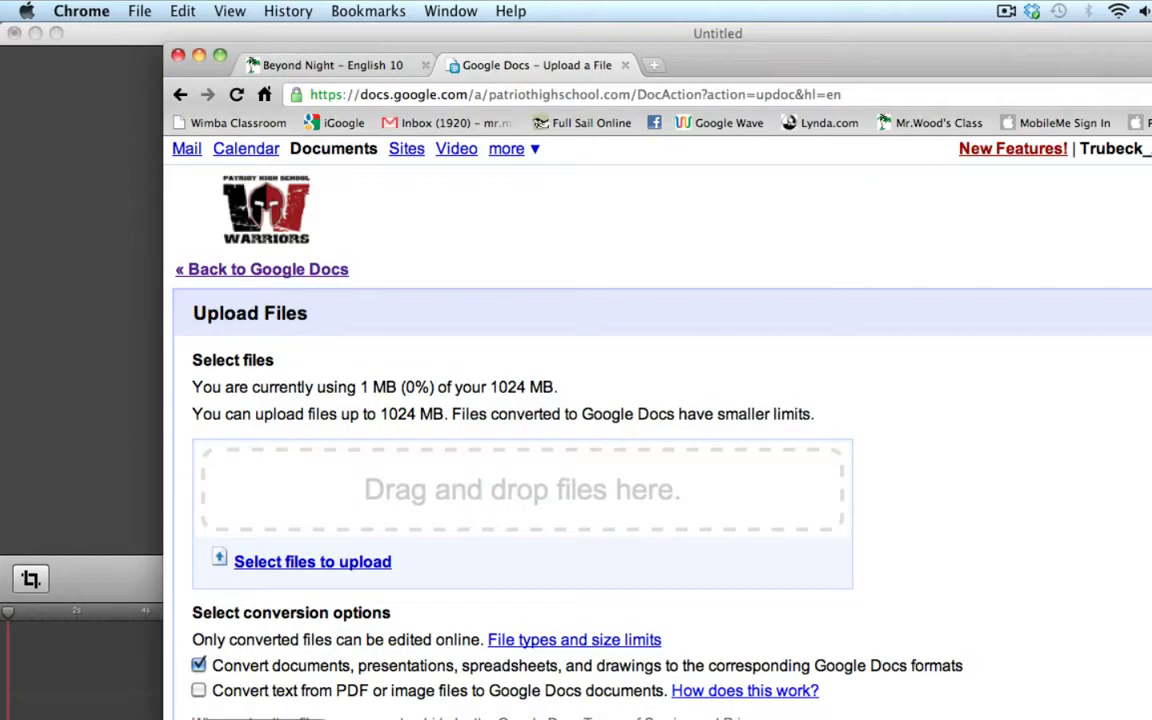
Step: Drop the presentation from the Desktop into the upload area, then remove it from the queue
left_click(35, 35)
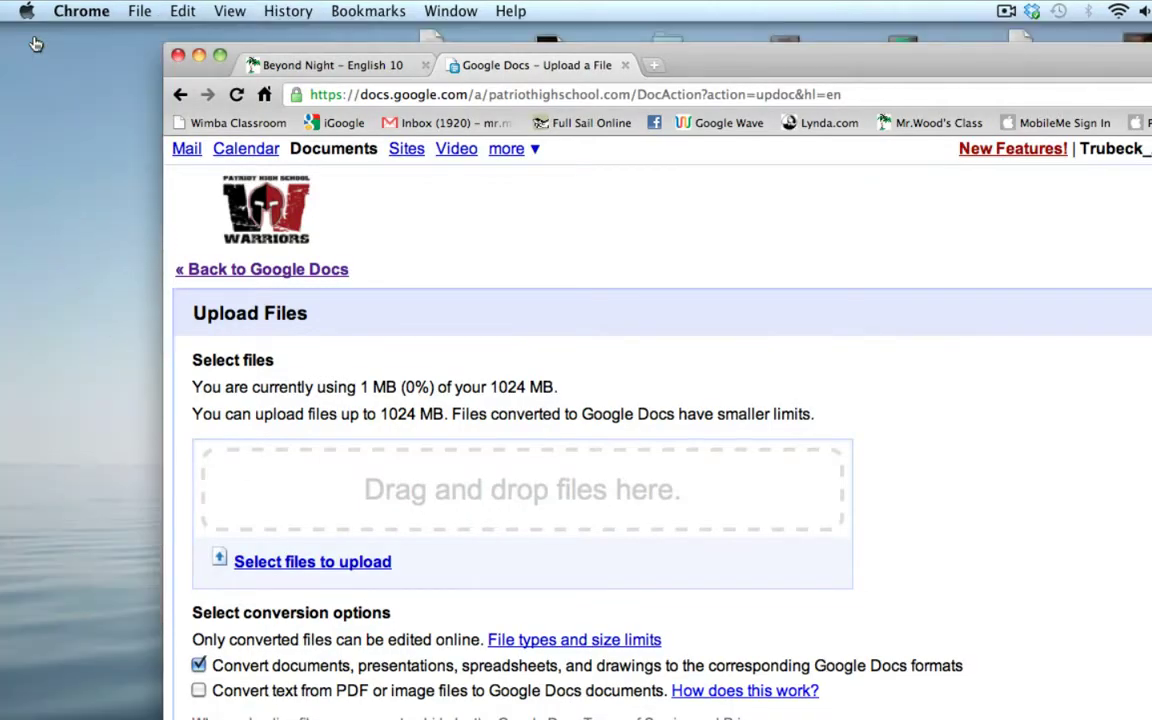
left_click_drag(685, 60, 1008, 44)
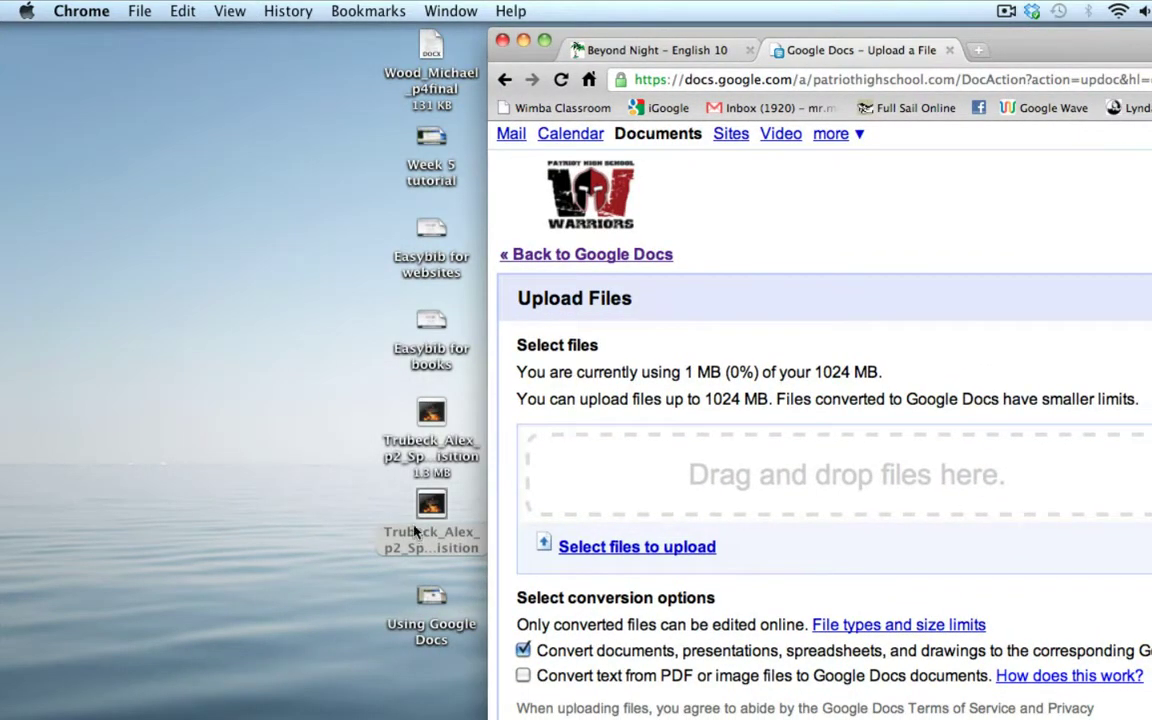
left_click_drag(445, 511, 675, 482)
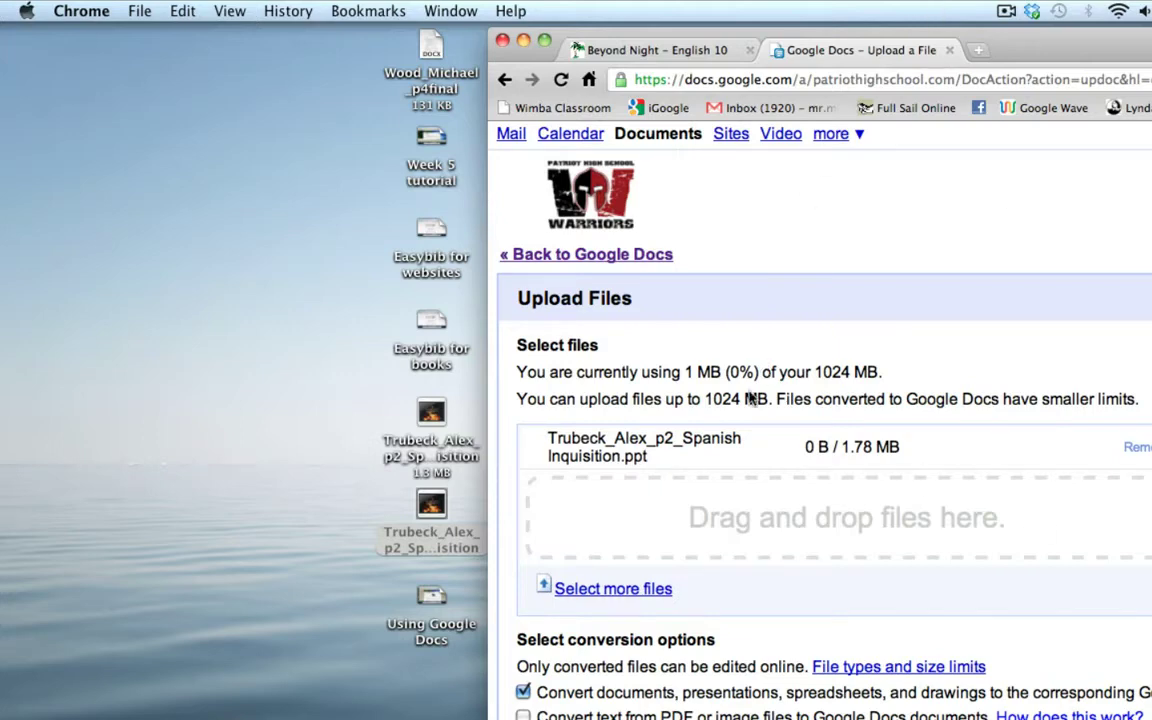
left_click(1140, 449)
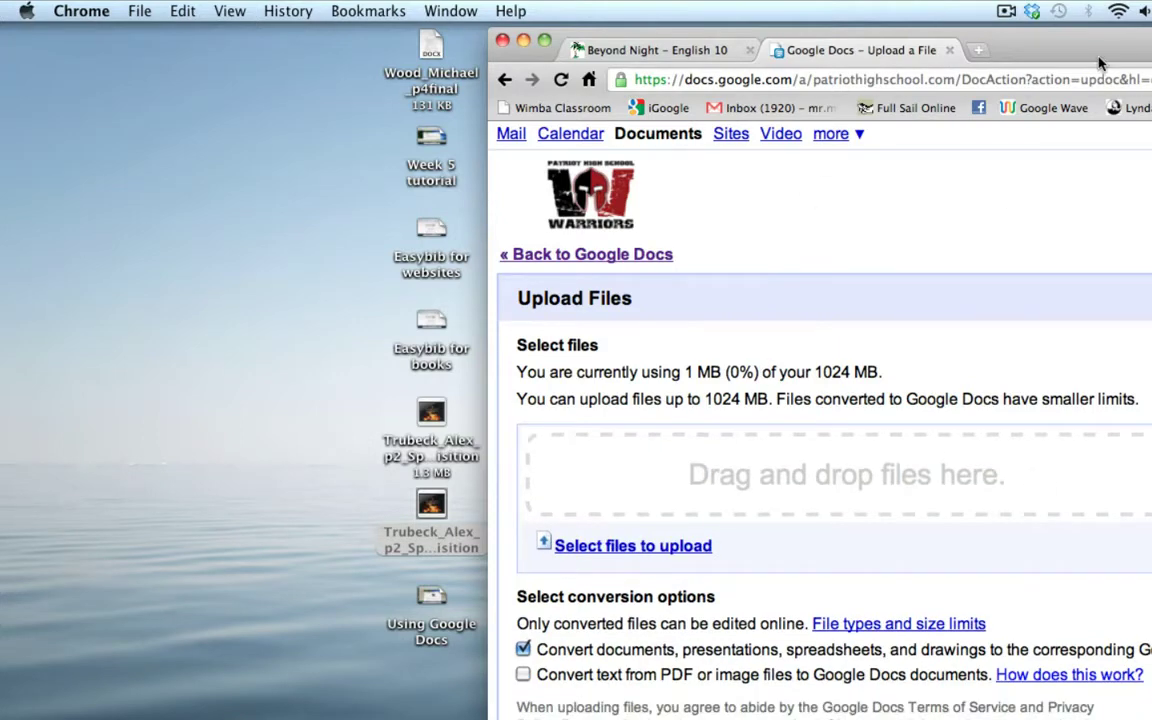
left_click_drag(1090, 62, 683, 70)
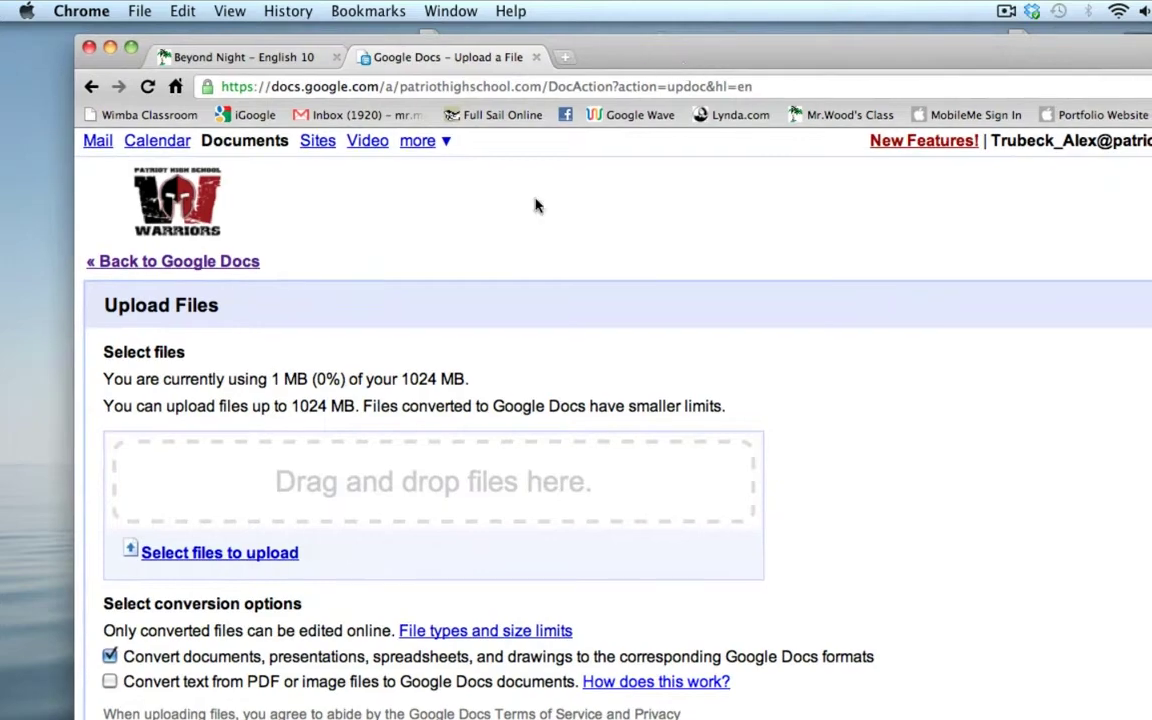
Step: Choose the Spanish Inquisition .ppt (1.78 MB) from the Desktop in the file picker
left_click(242, 560)
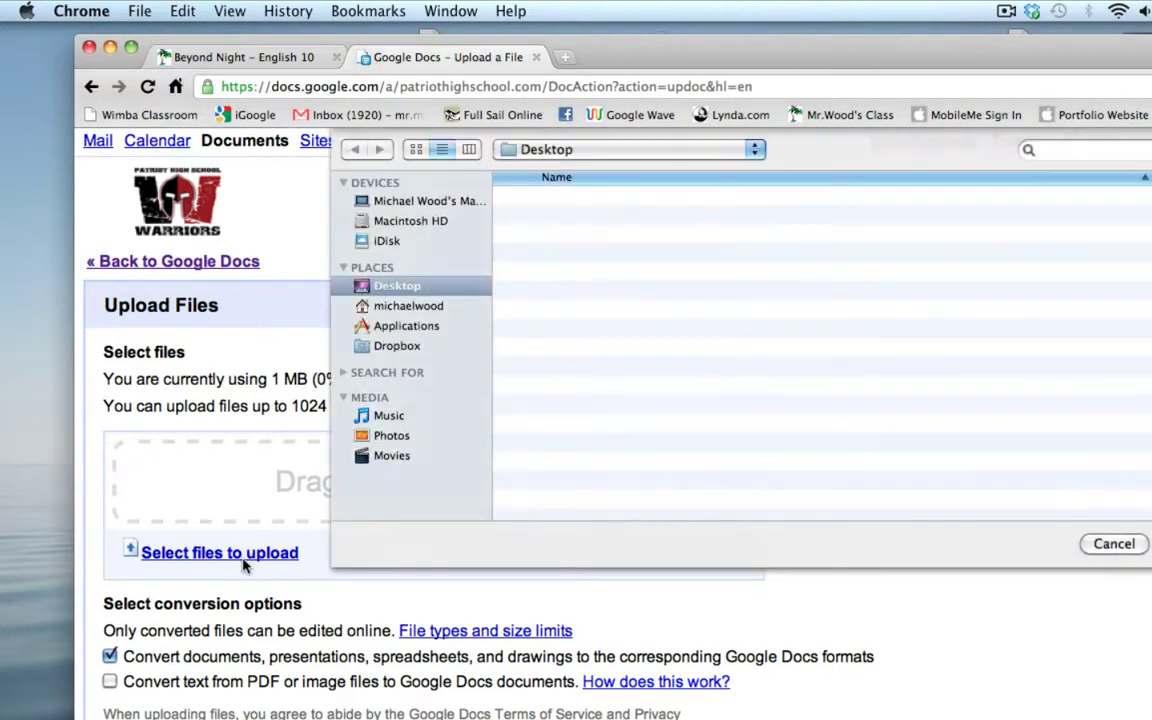
scroll(661, 340, "down", 2)
scroll(661, 340, "down", 10)
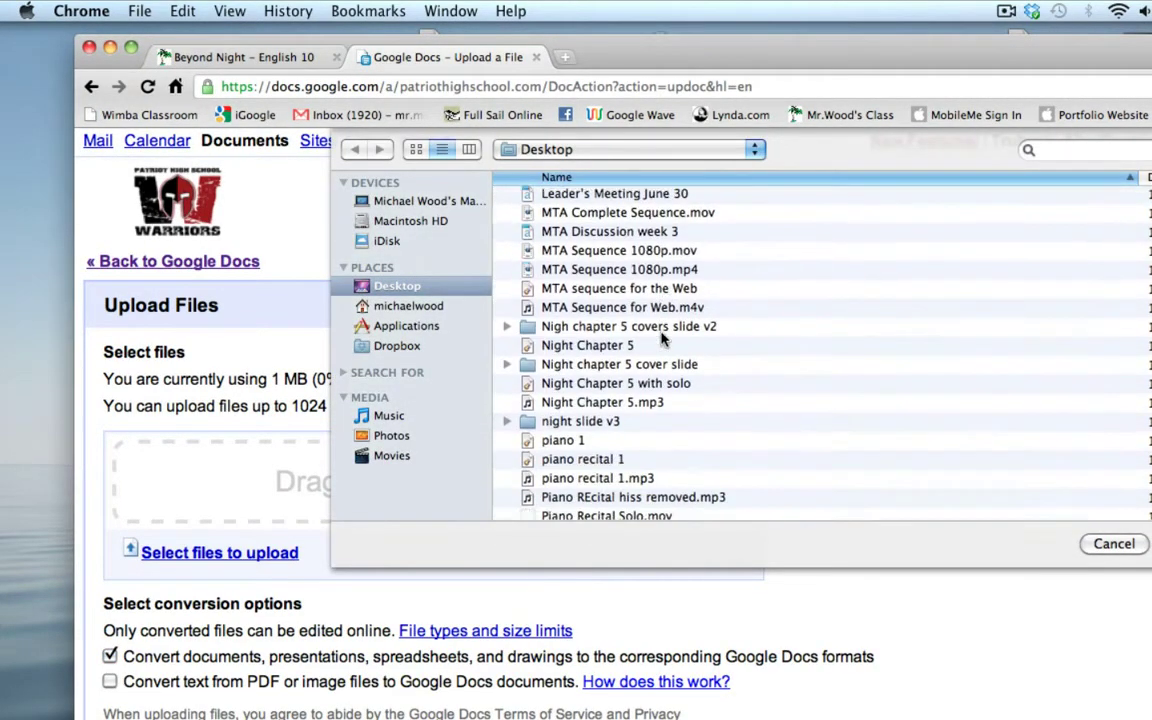
scroll(661, 340, "down", 5)
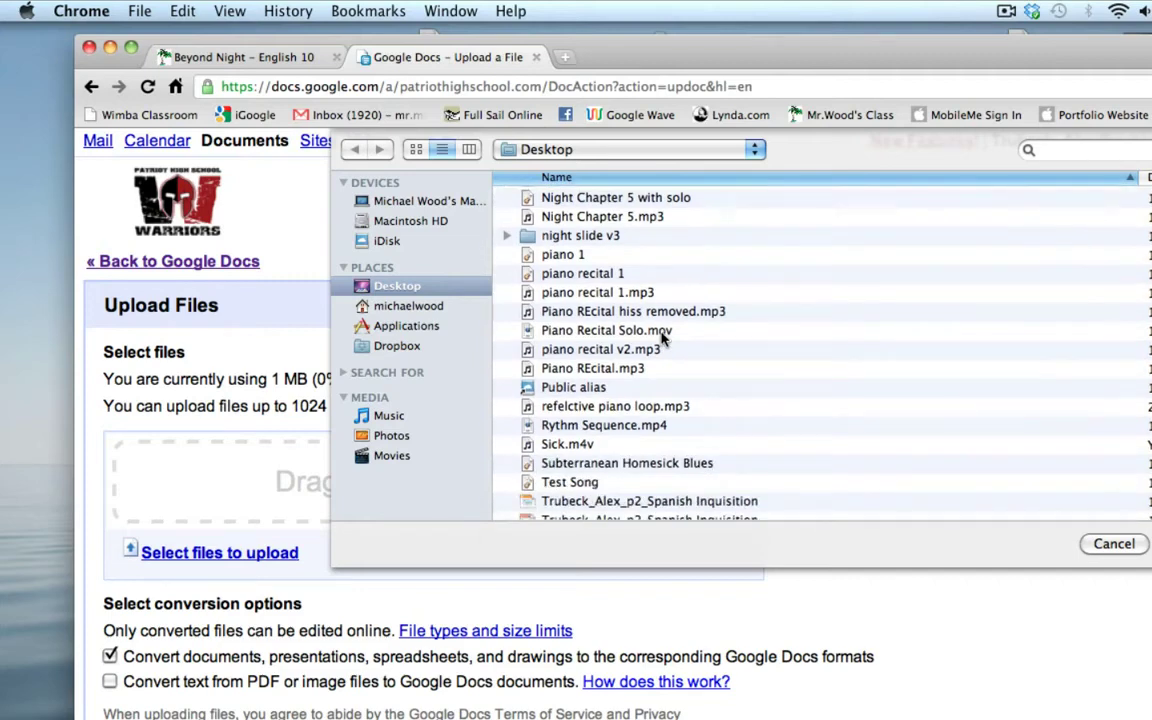
scroll(661, 340, "down", 1)
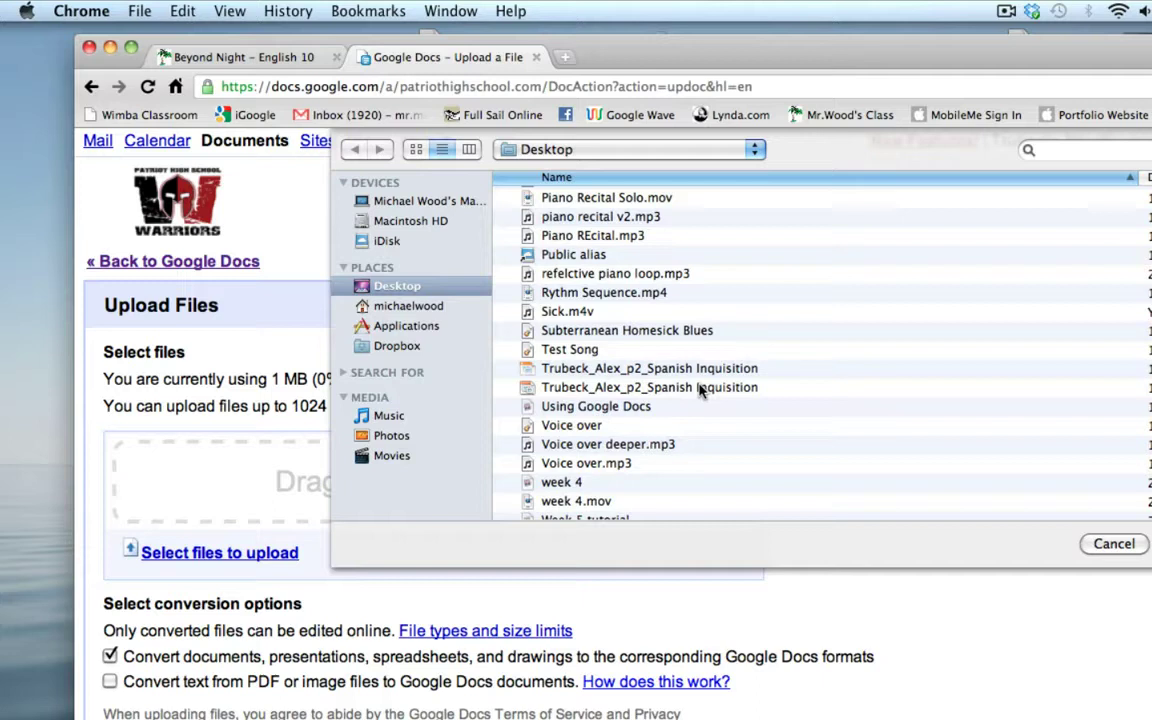
left_click(699, 389)
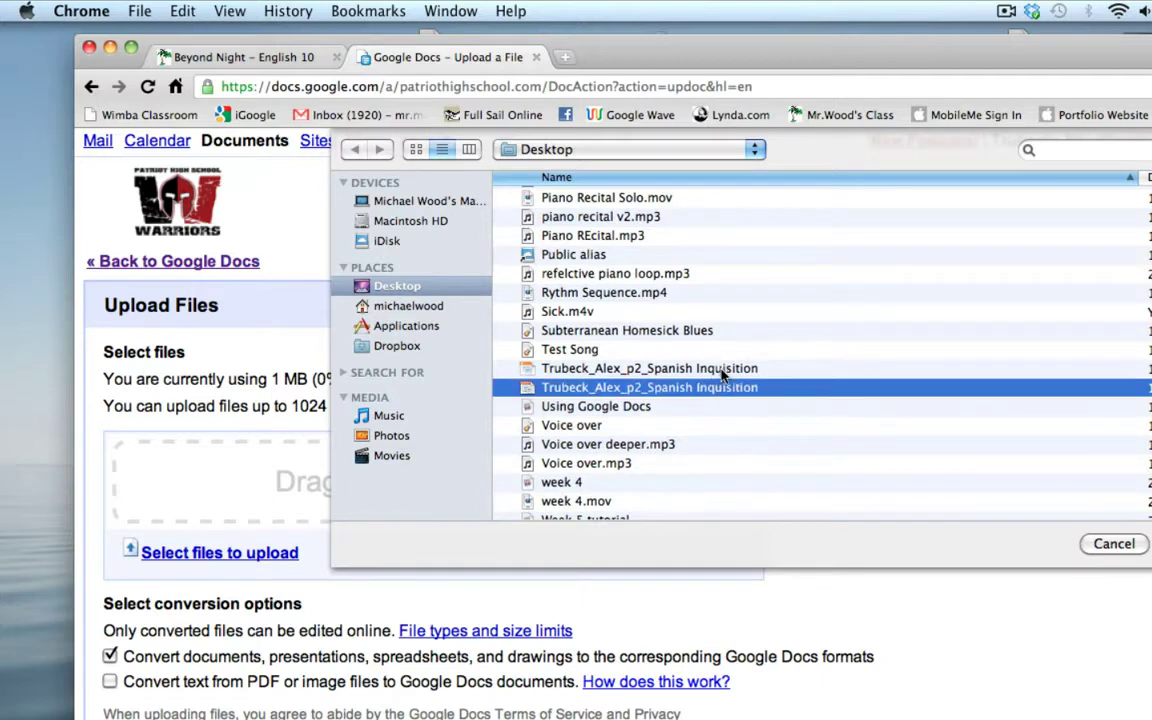
left_click(722, 370)
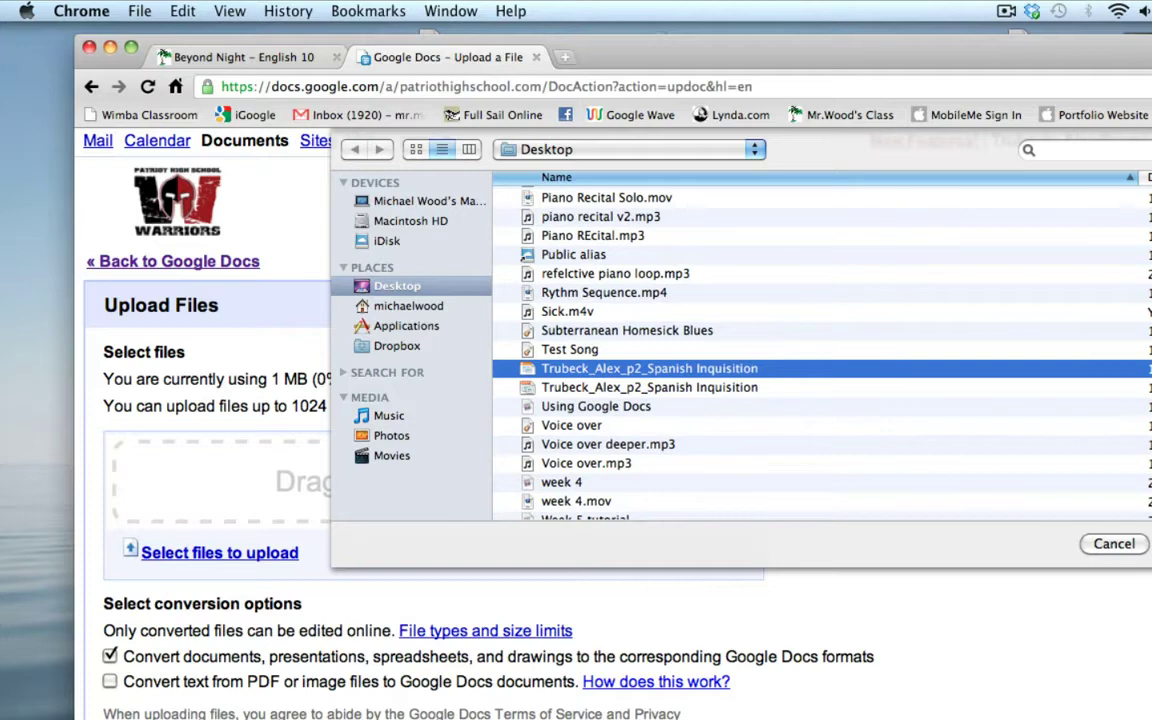
key("Return")
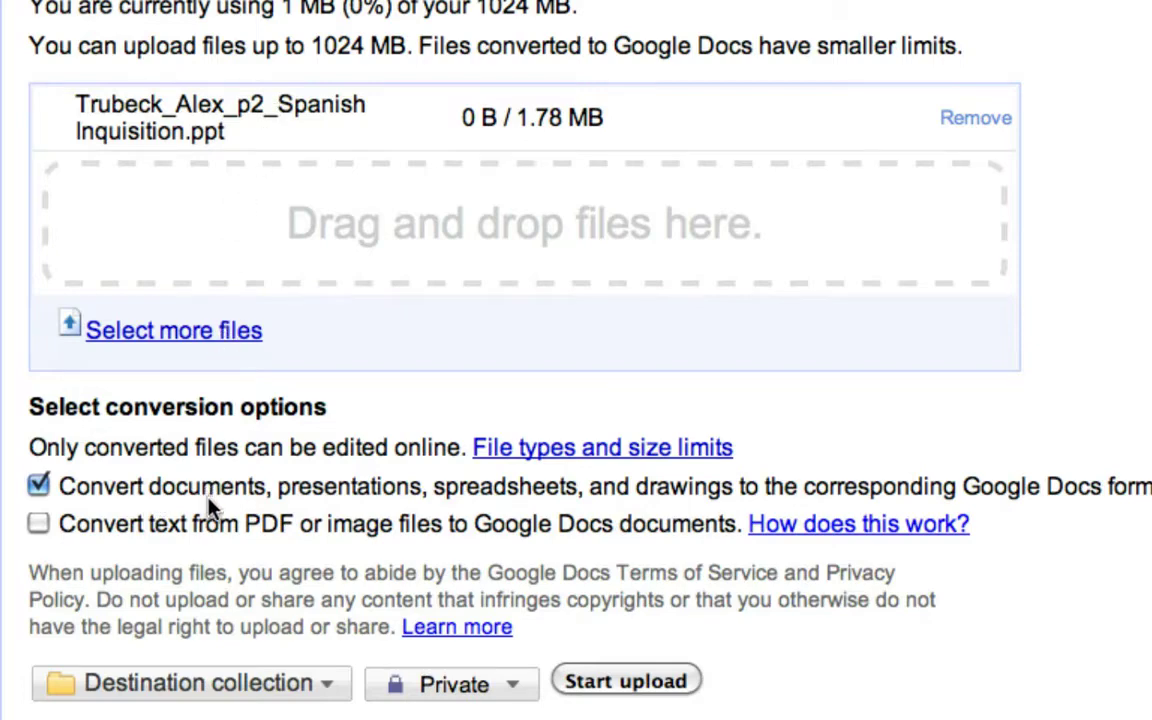
Step: Set the destination to the student's collection and start uploading the Spanish Inquisition file
left_click(326, 690)
left_click(262, 210)
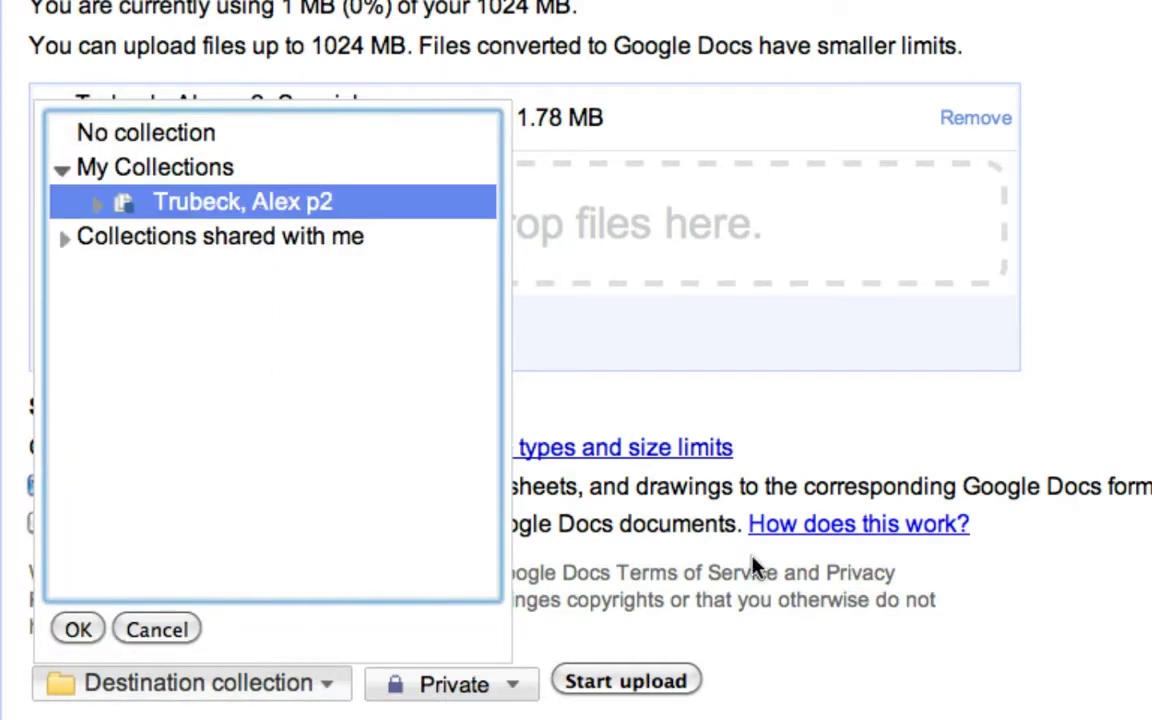
left_click(738, 594)
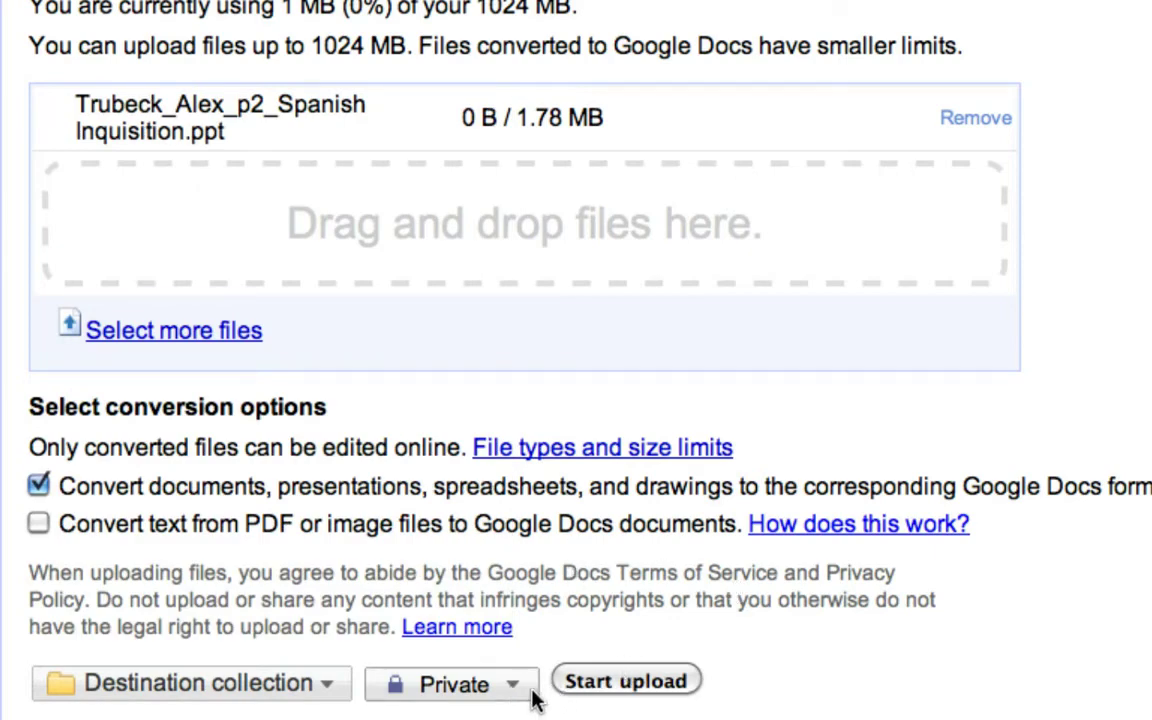
left_click(627, 681)
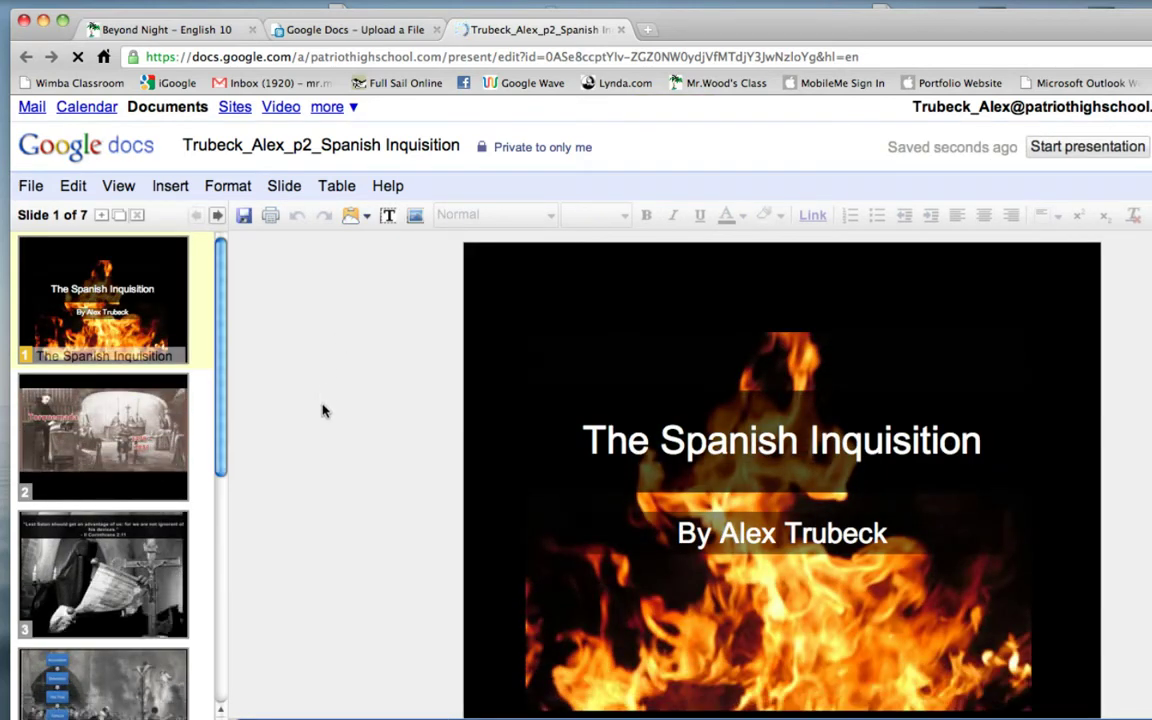
Step: Check the converted title and subtitle on slide 1 and the Torquemada text box on slide 2
left_click(128, 188)
mouse_move(167, 193)
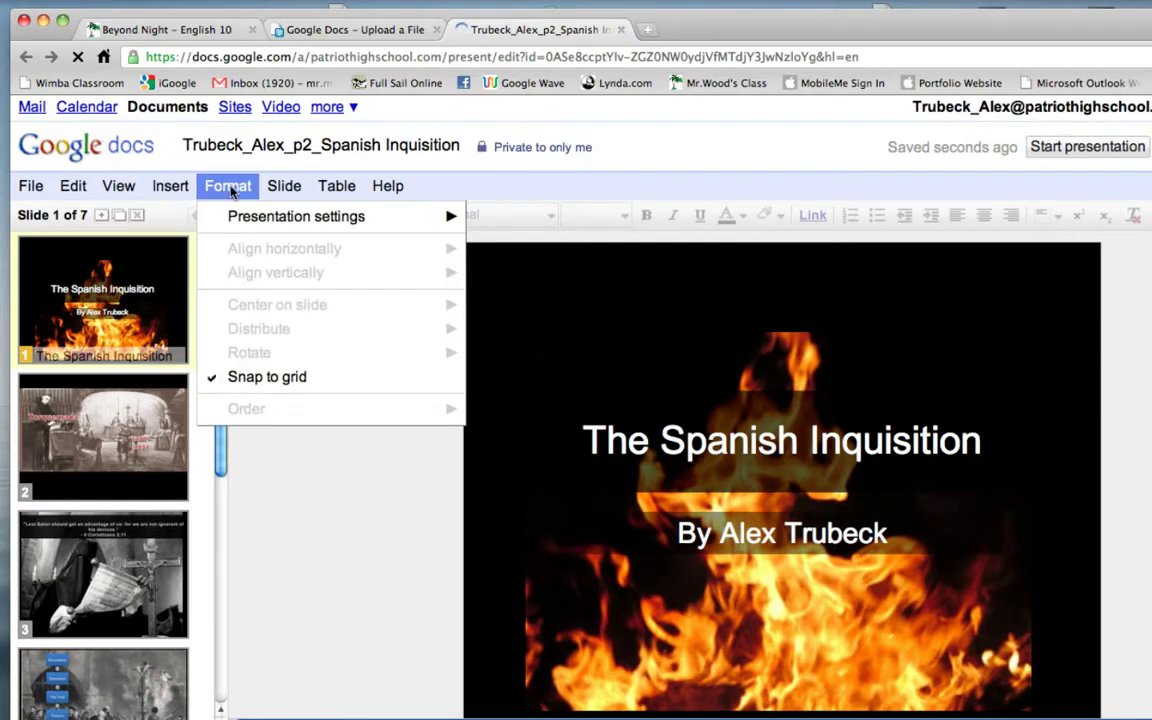
mouse_move(222, 185)
left_click(321, 512)
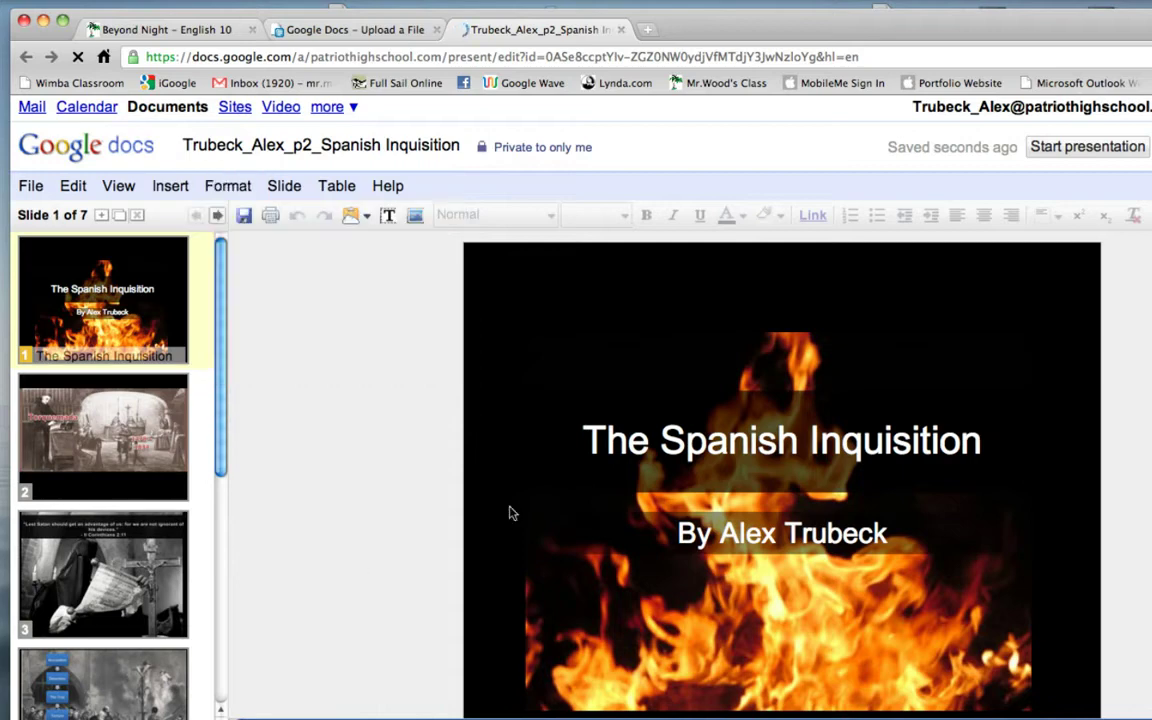
left_click(689, 476)
left_click(650, 534)
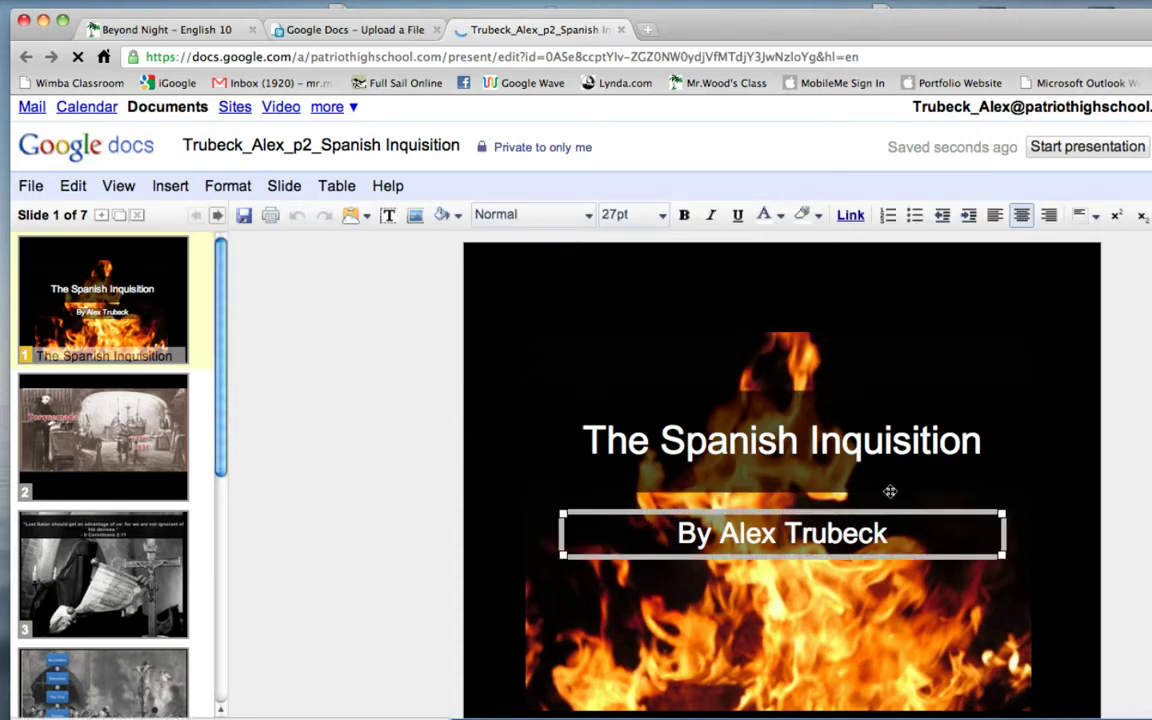
left_click(88, 418)
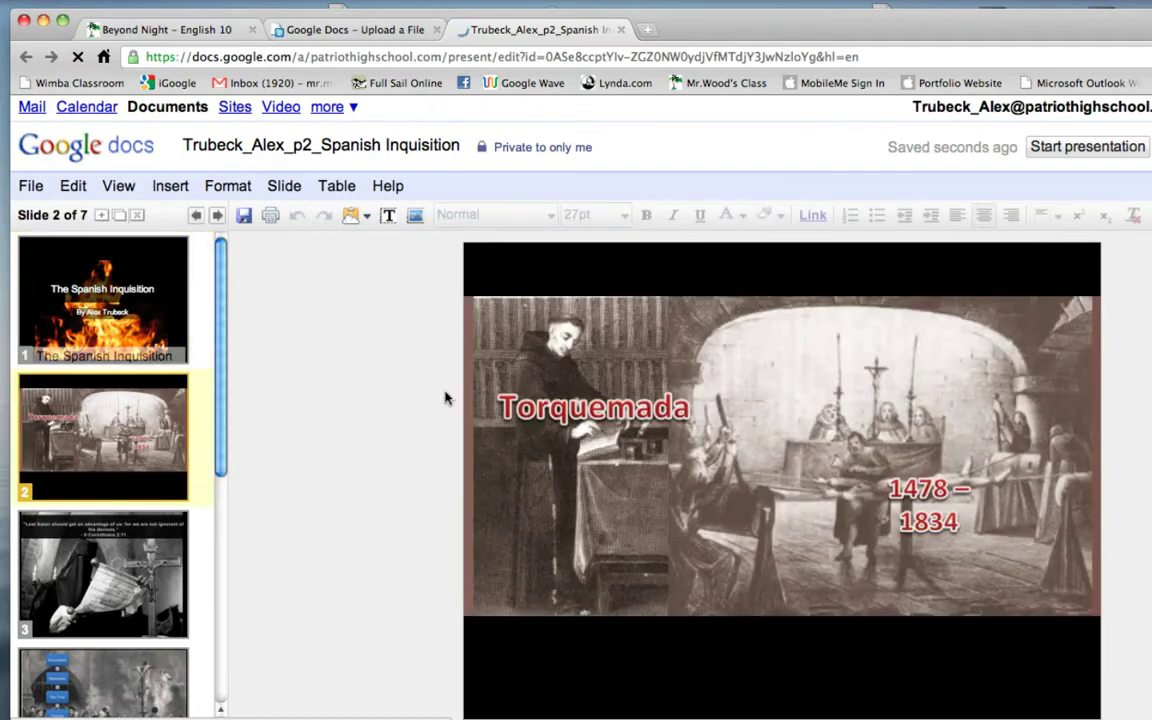
left_click(612, 408)
left_click(109, 522)
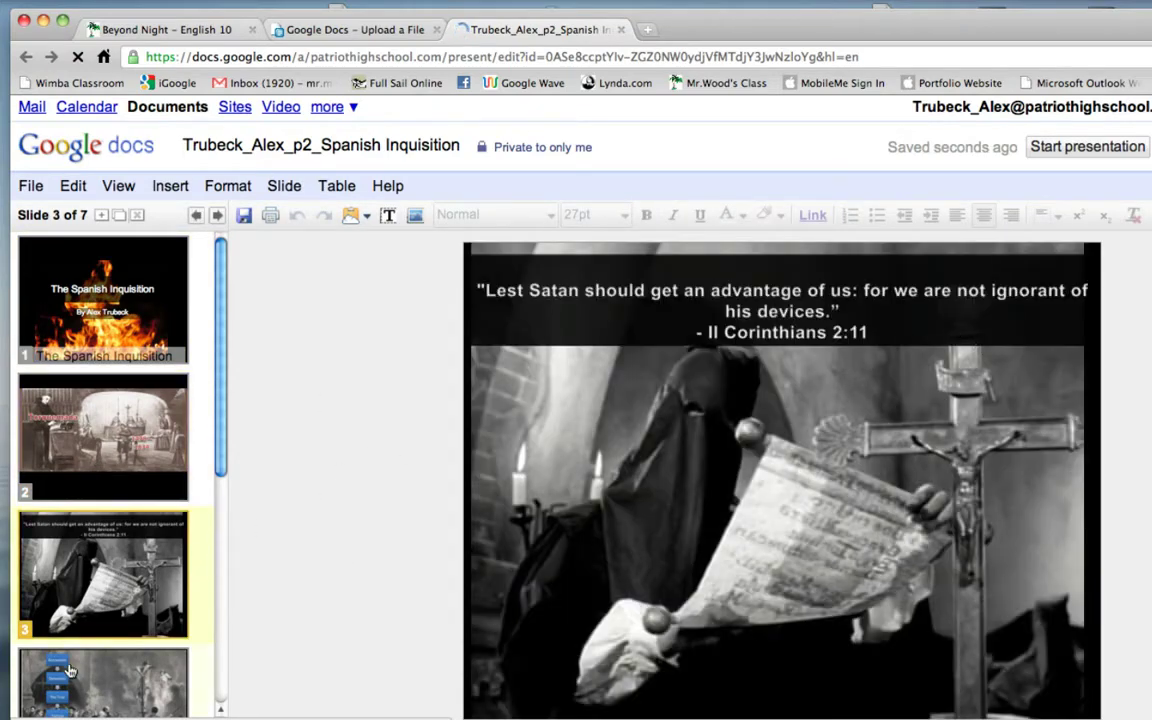
Step: Inspect slide 4's flowchart and the background painting behind it
key("Down")
left_click(624, 499)
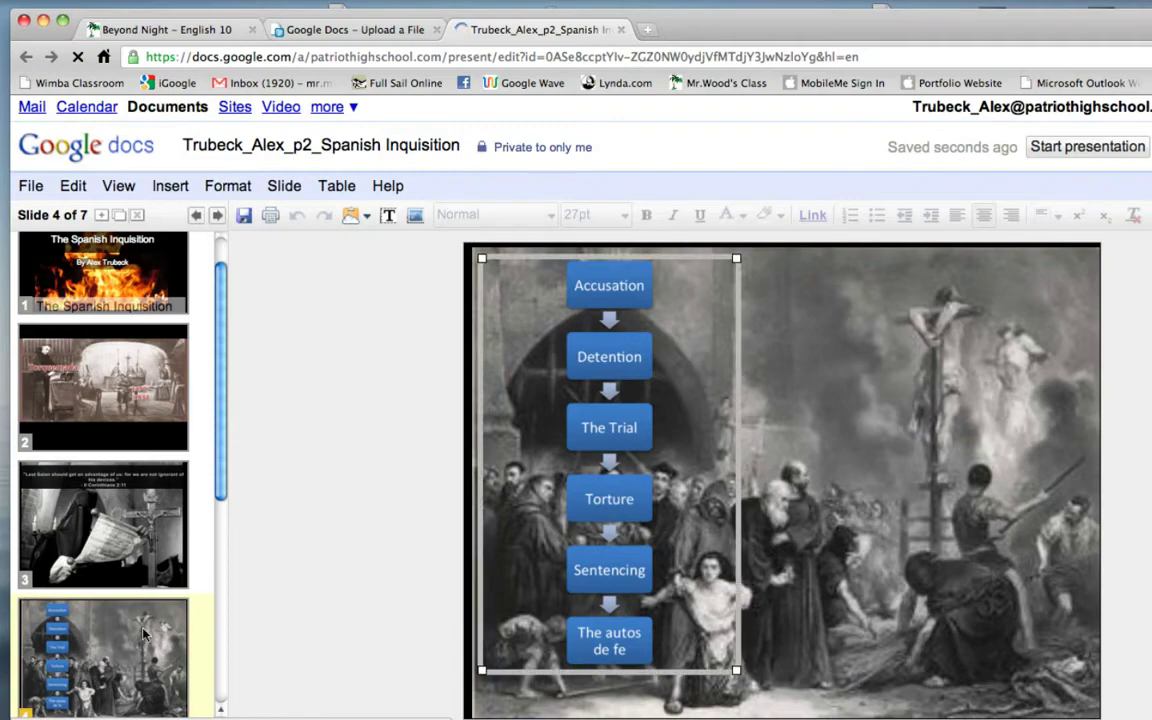
scroll(130, 575, "down", 3)
left_click(143, 641)
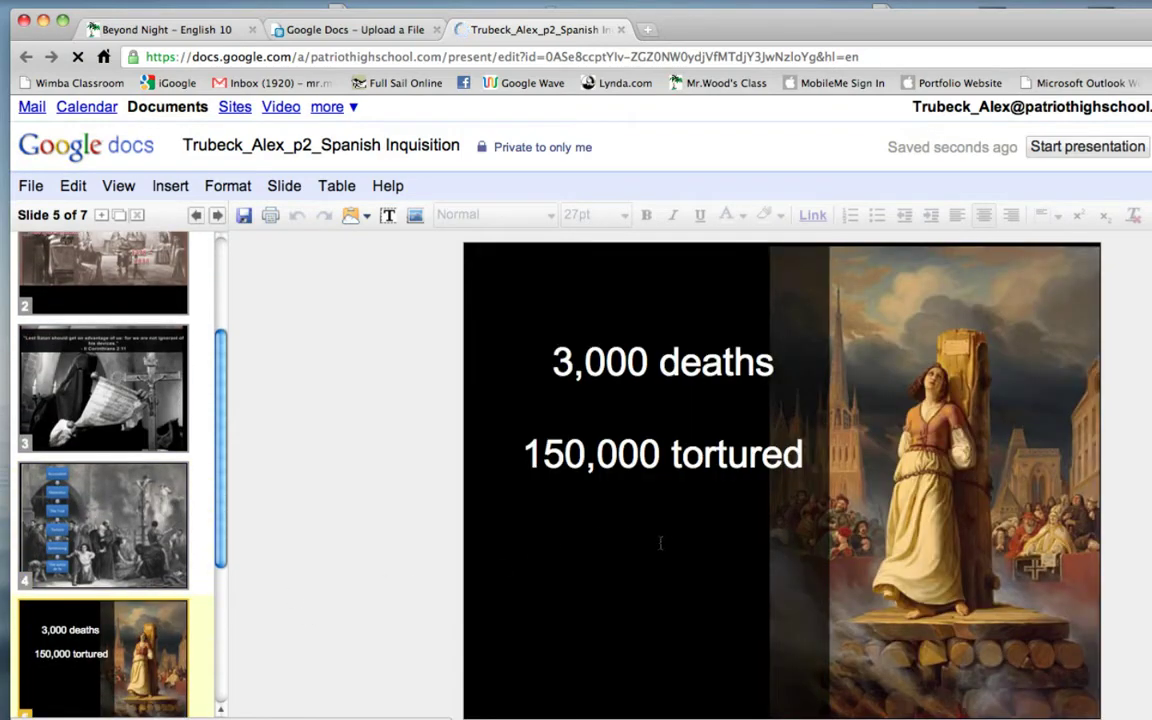
left_click(152, 547)
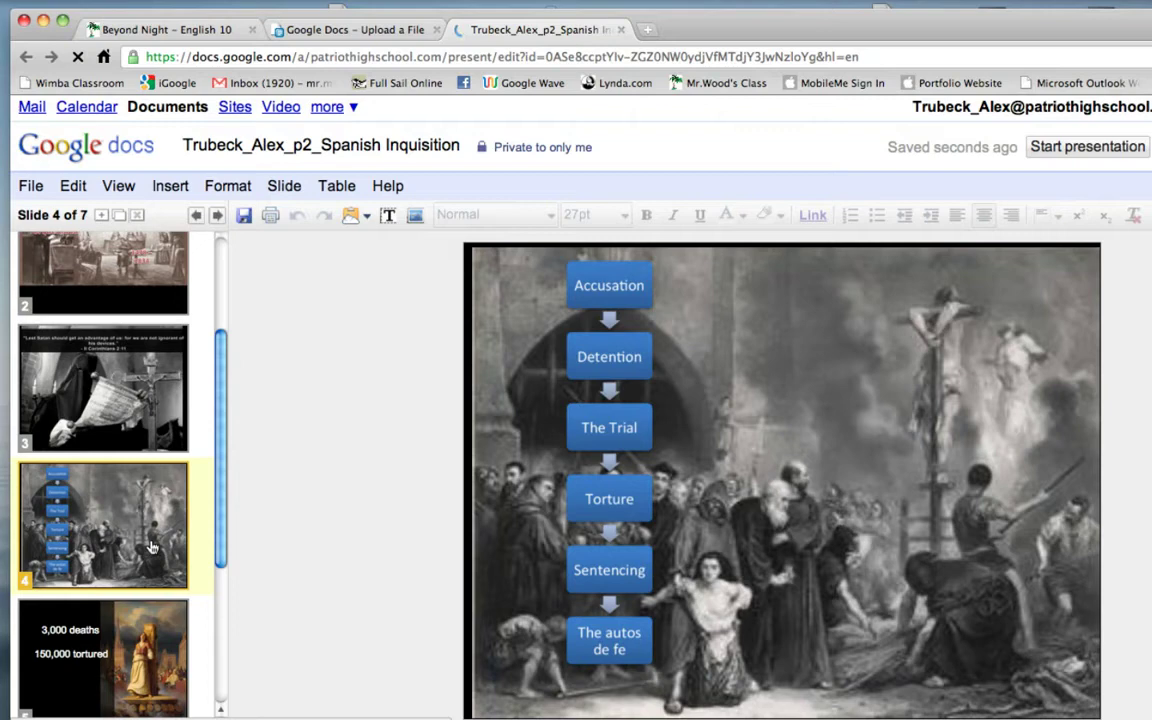
left_click(601, 498)
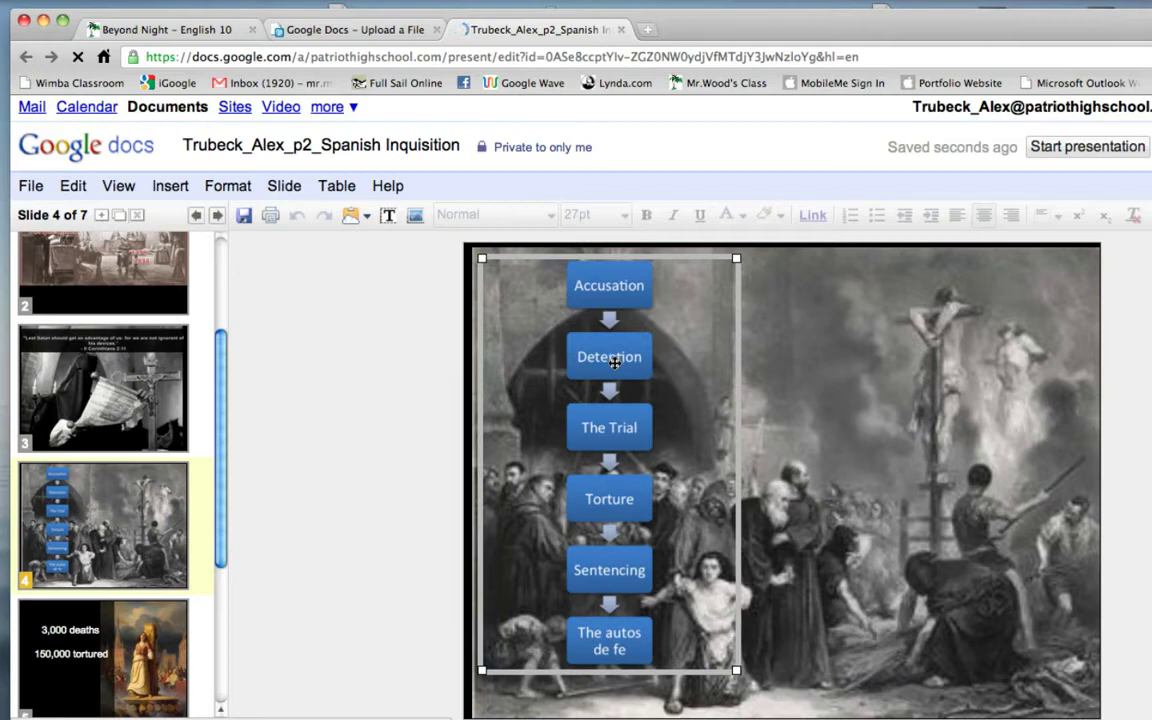
left_click(784, 386)
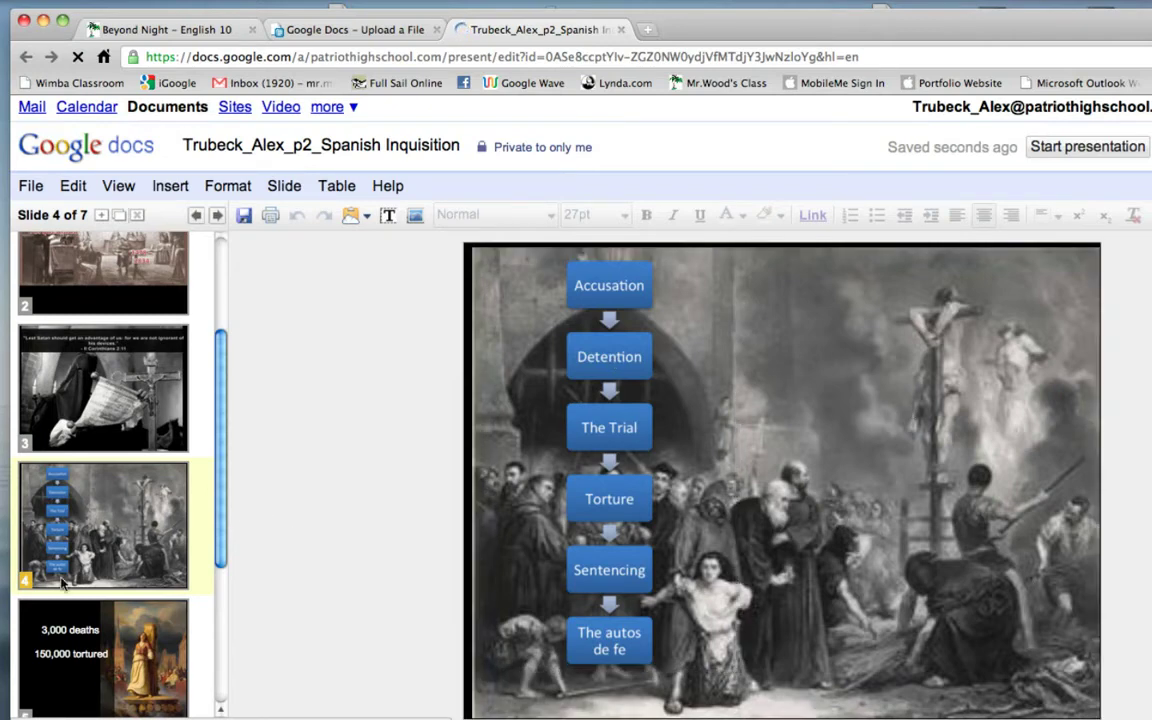
scroll(58, 530, "down", 4)
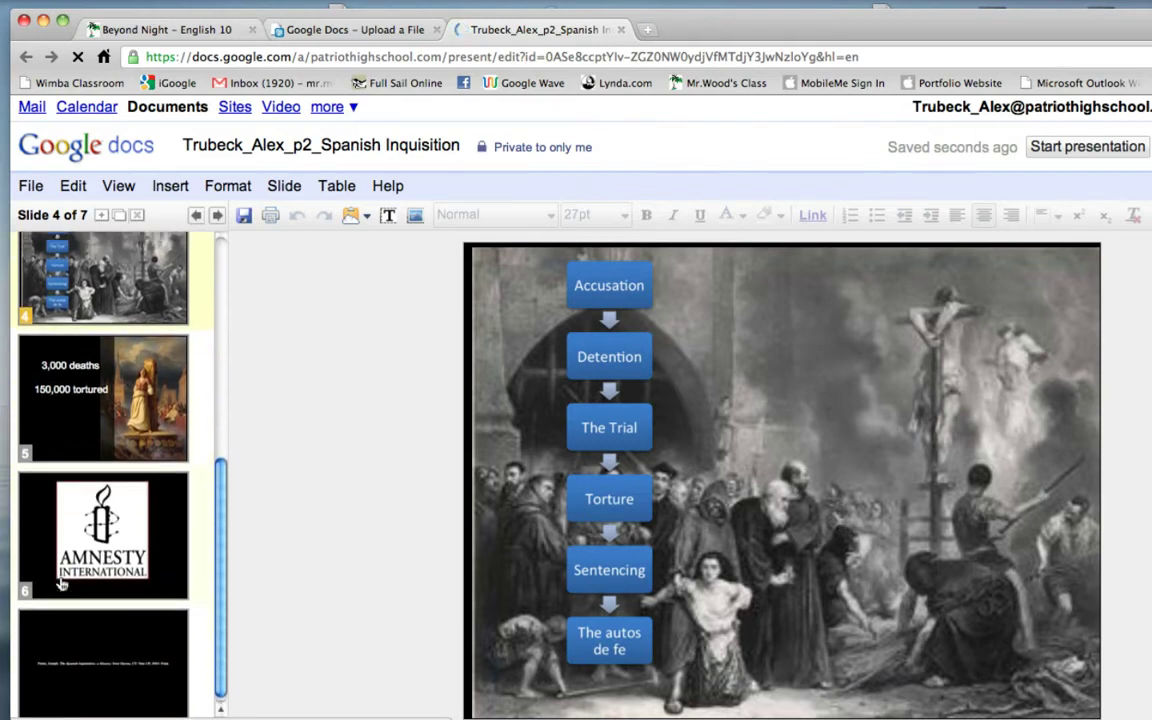
scroll(62, 581, "up", 5)
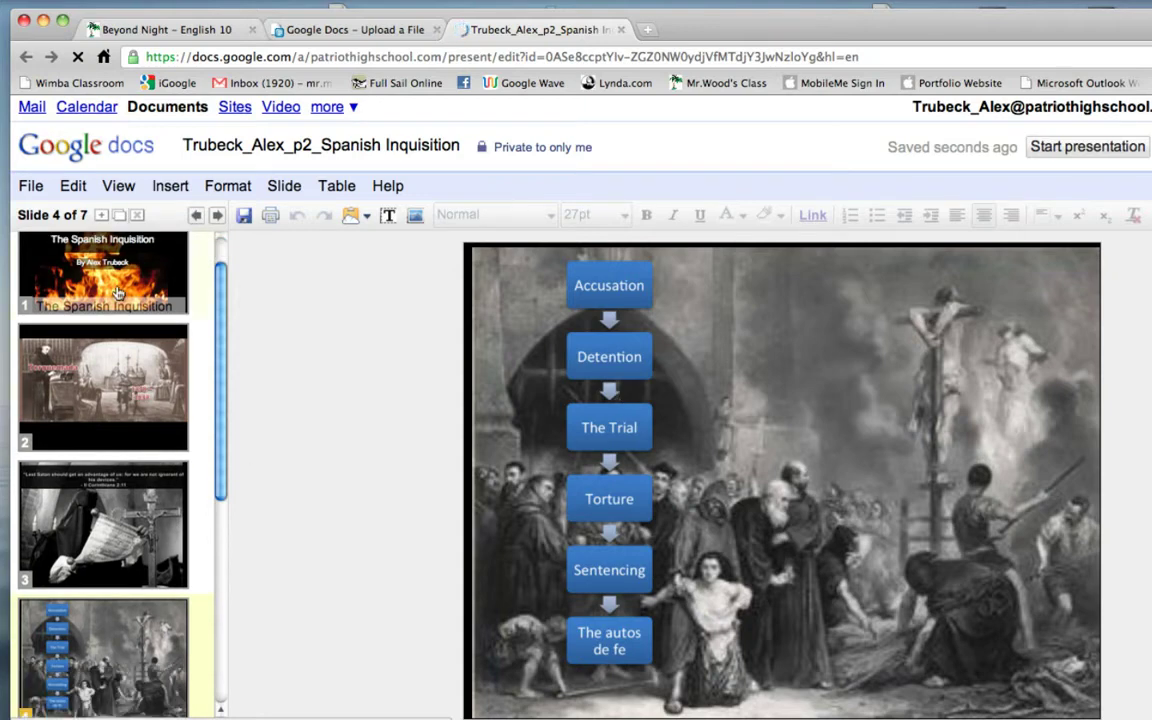
Step: Delete slide 4's flowchart, undo the deletion, then select the title slide's title box
left_click(563, 404)
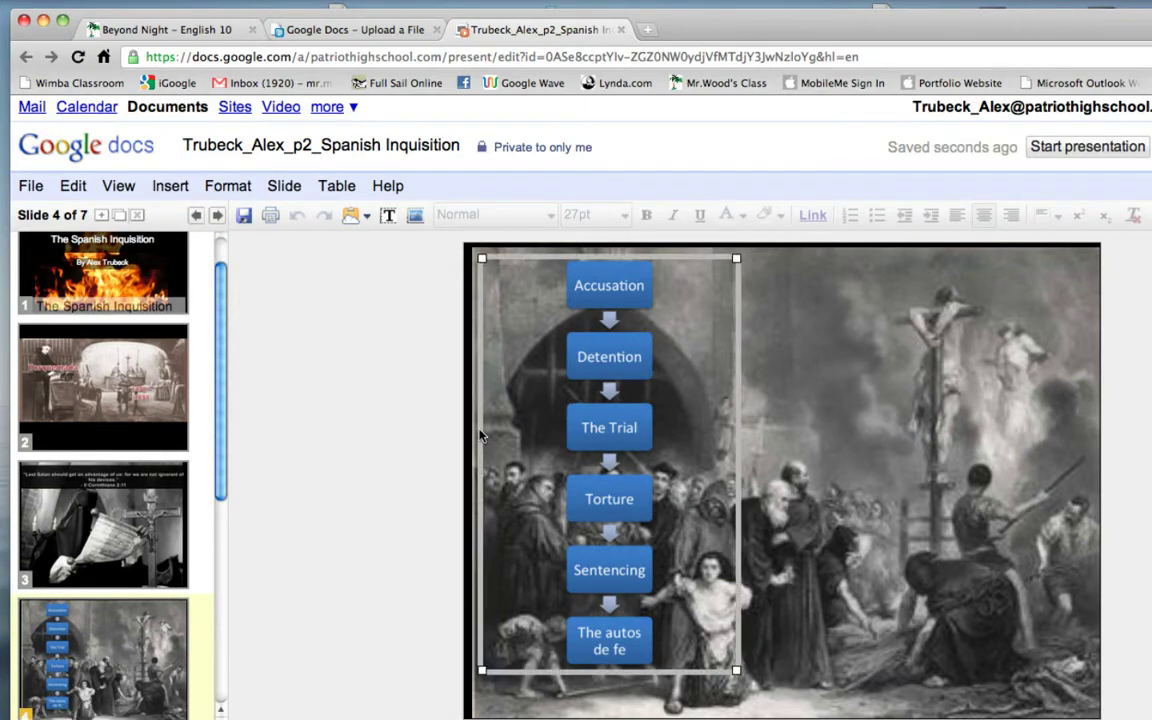
key("Delete")
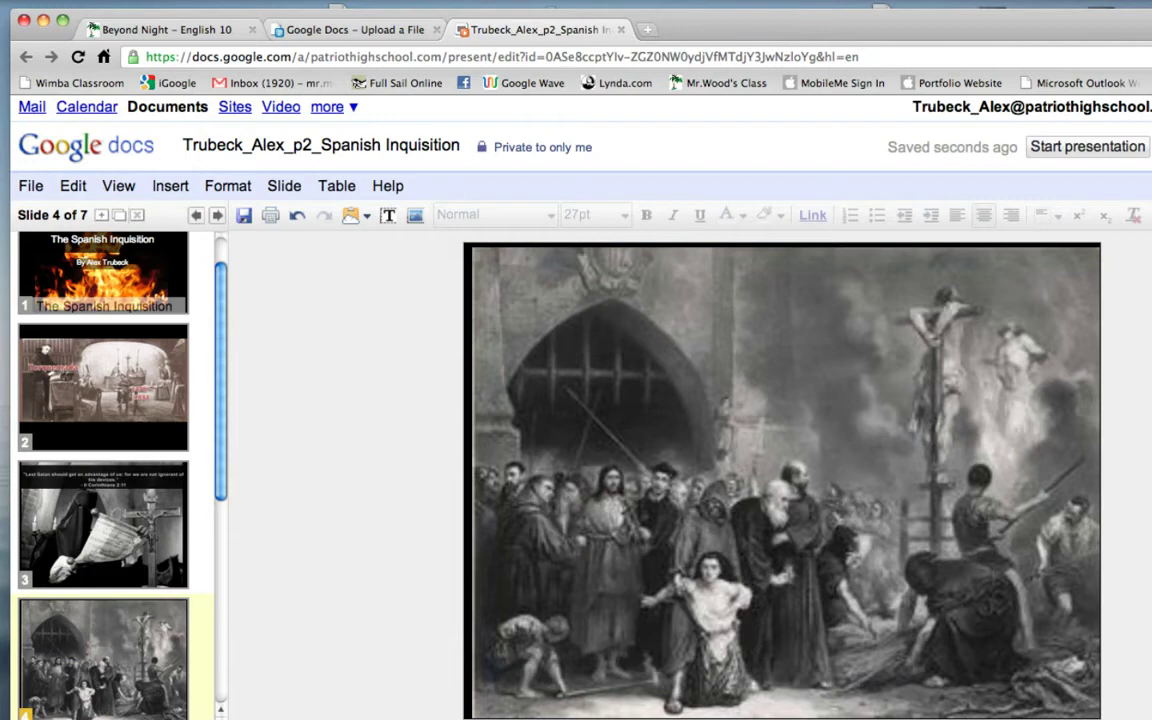
key("super+z")
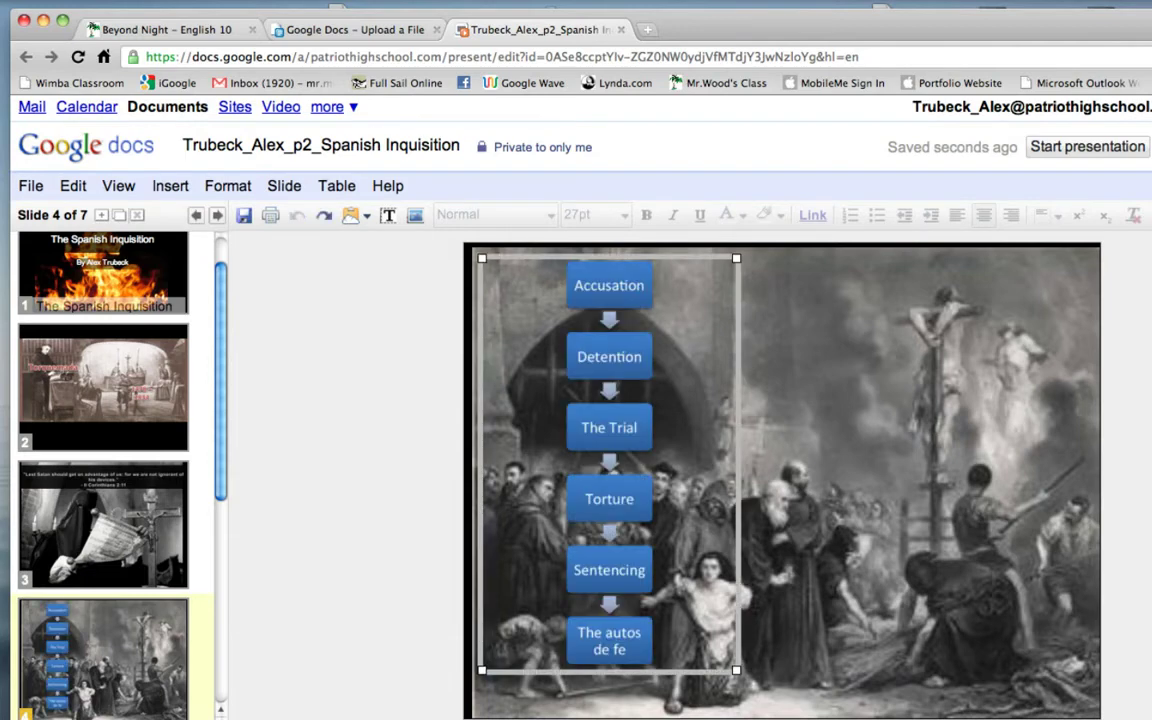
left_click(318, 464)
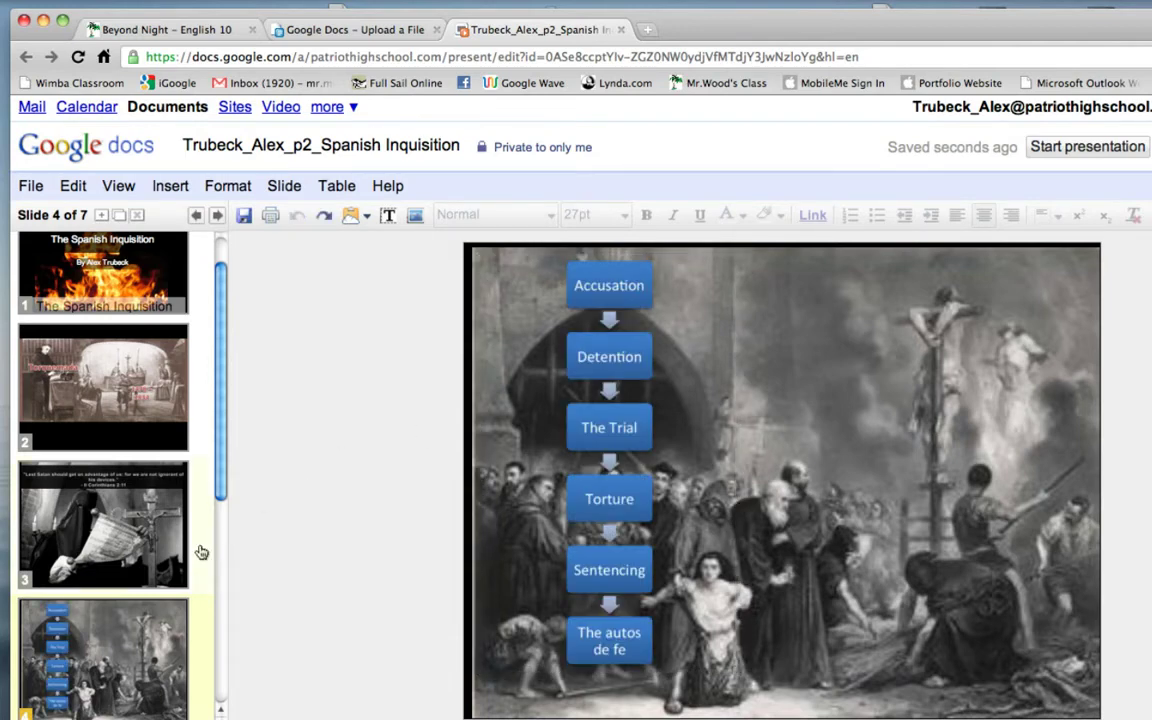
scroll(195, 465, "up", 2)
left_click(148, 322)
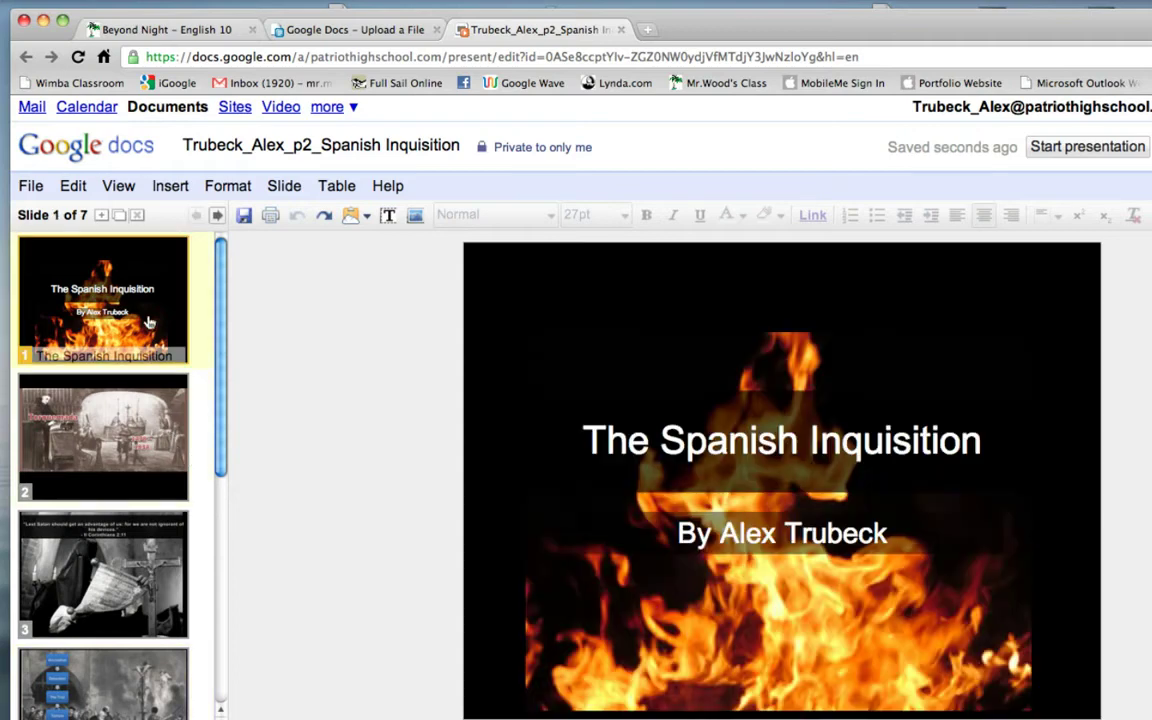
left_click(700, 442)
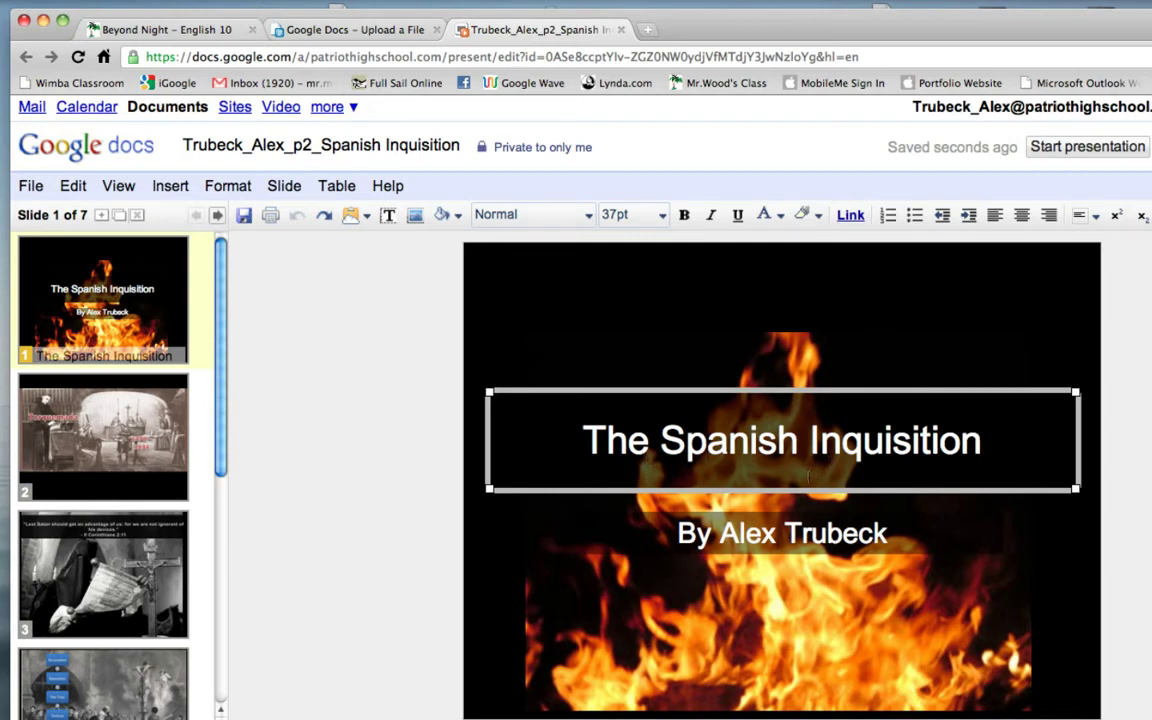
left_click_drag(805, 715, 923, 712)
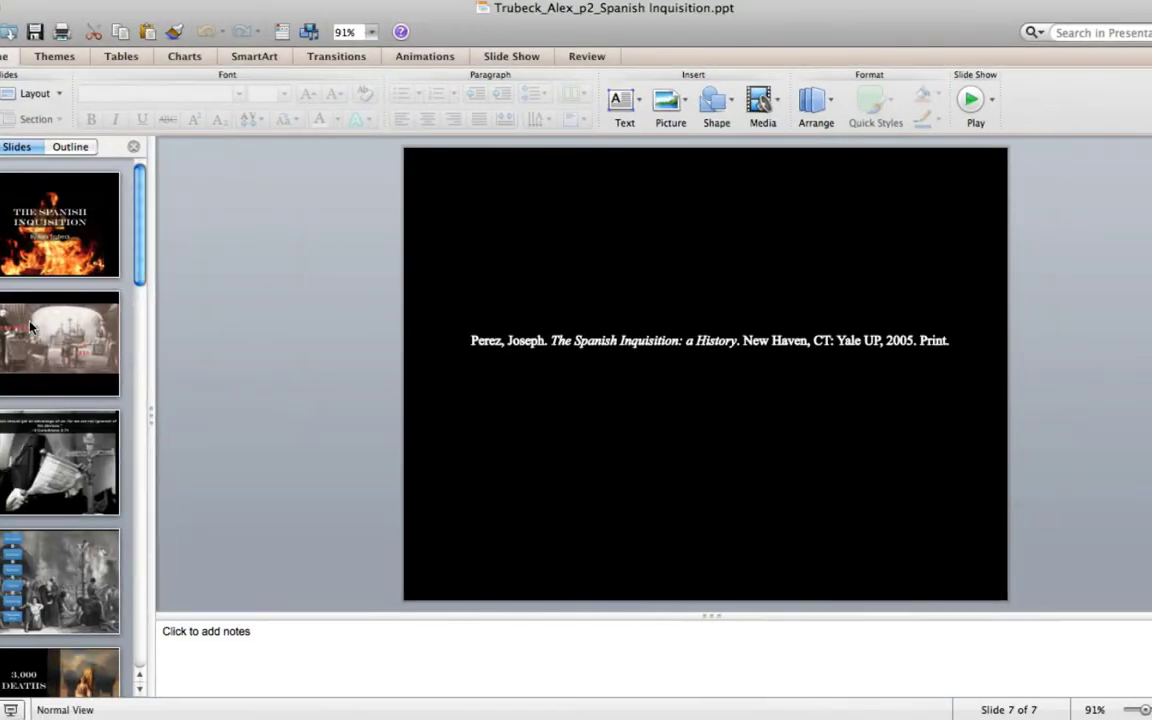
left_click(76, 256)
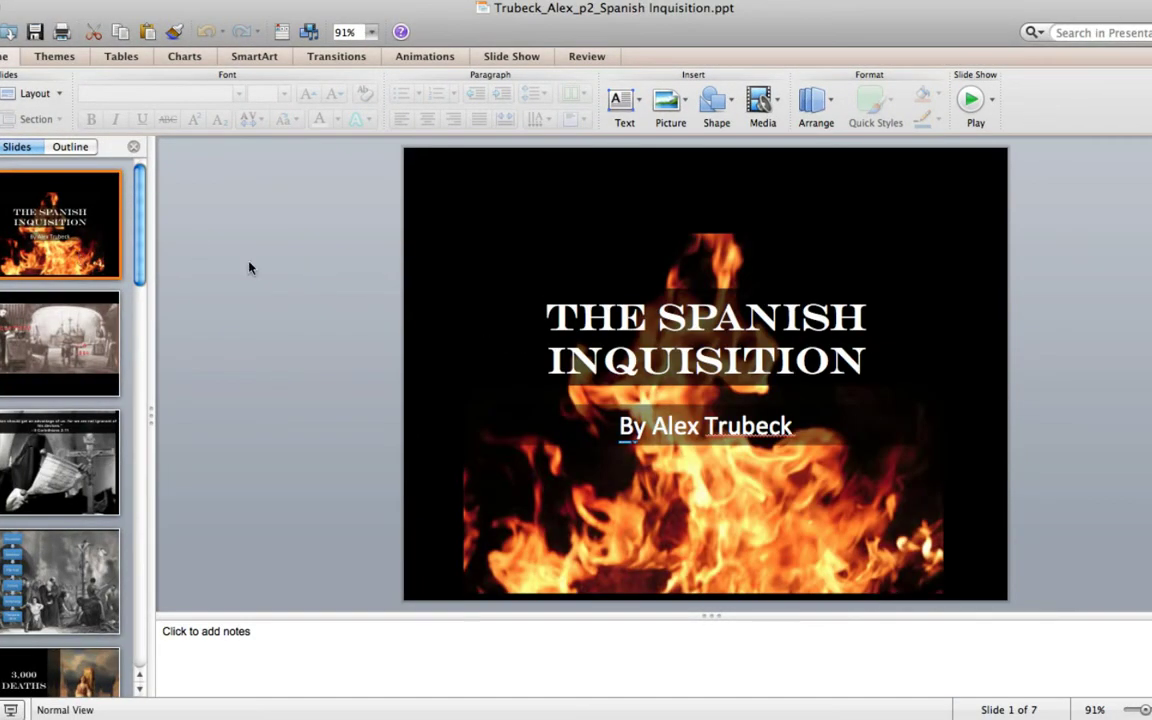
left_click(643, 355)
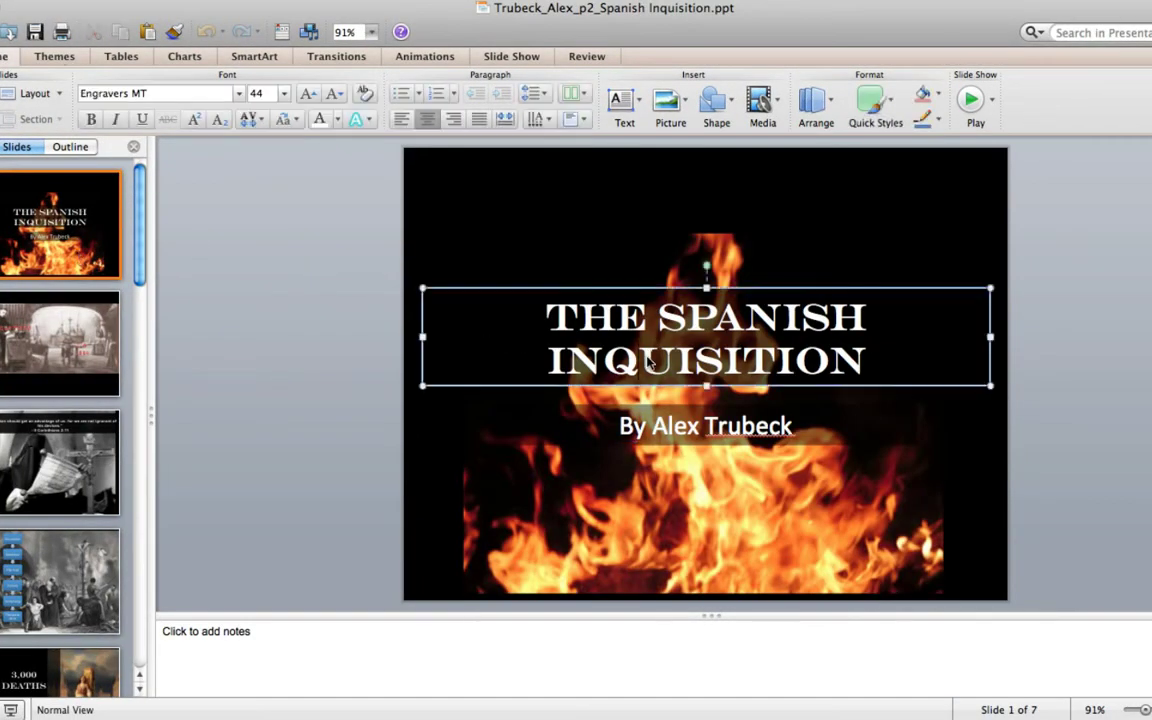
left_click(876, 357)
left_click(834, 362)
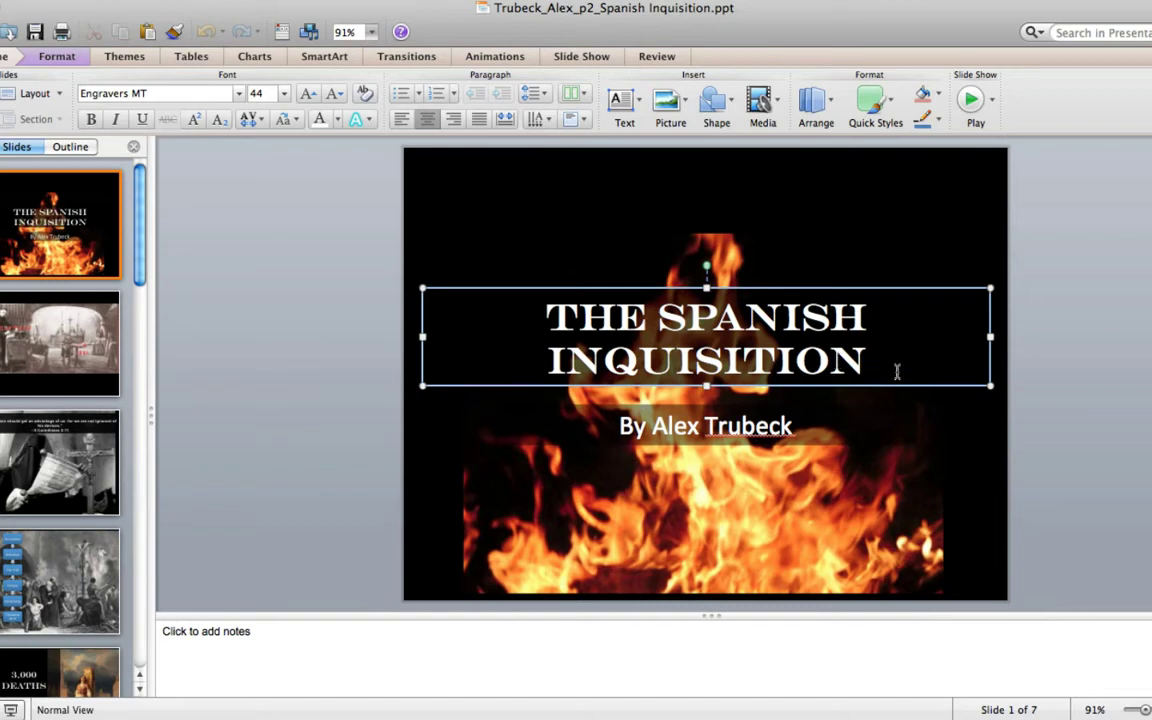
left_click(897, 372)
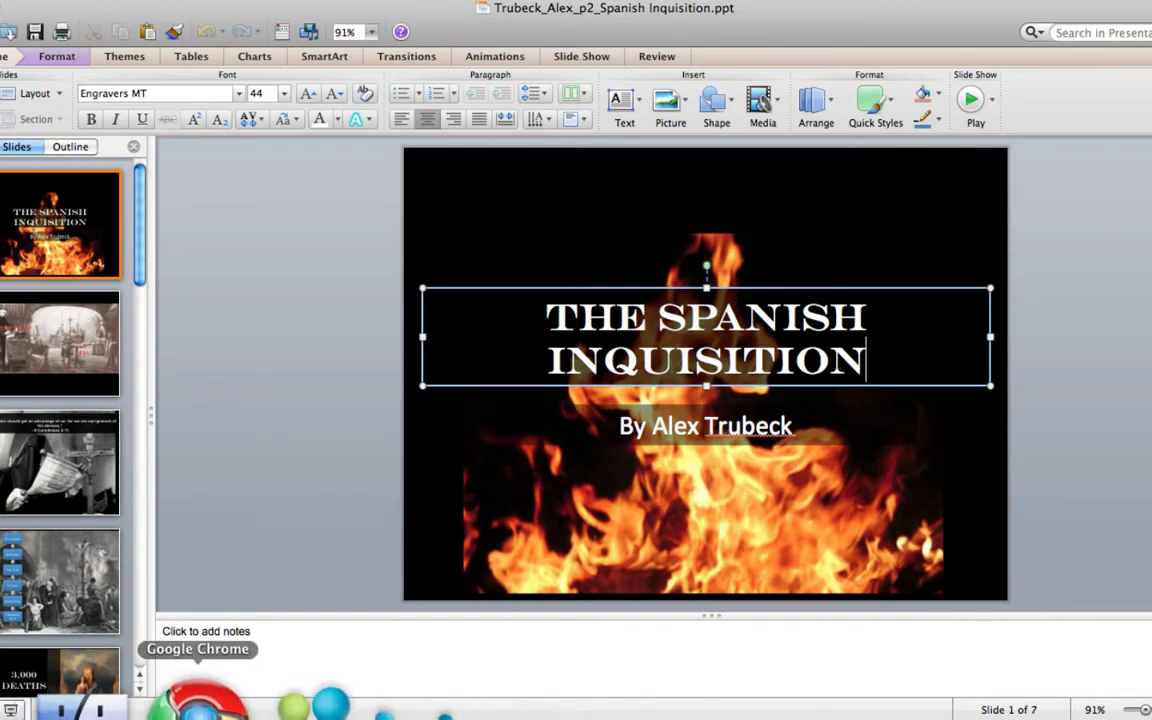
left_click(198, 706)
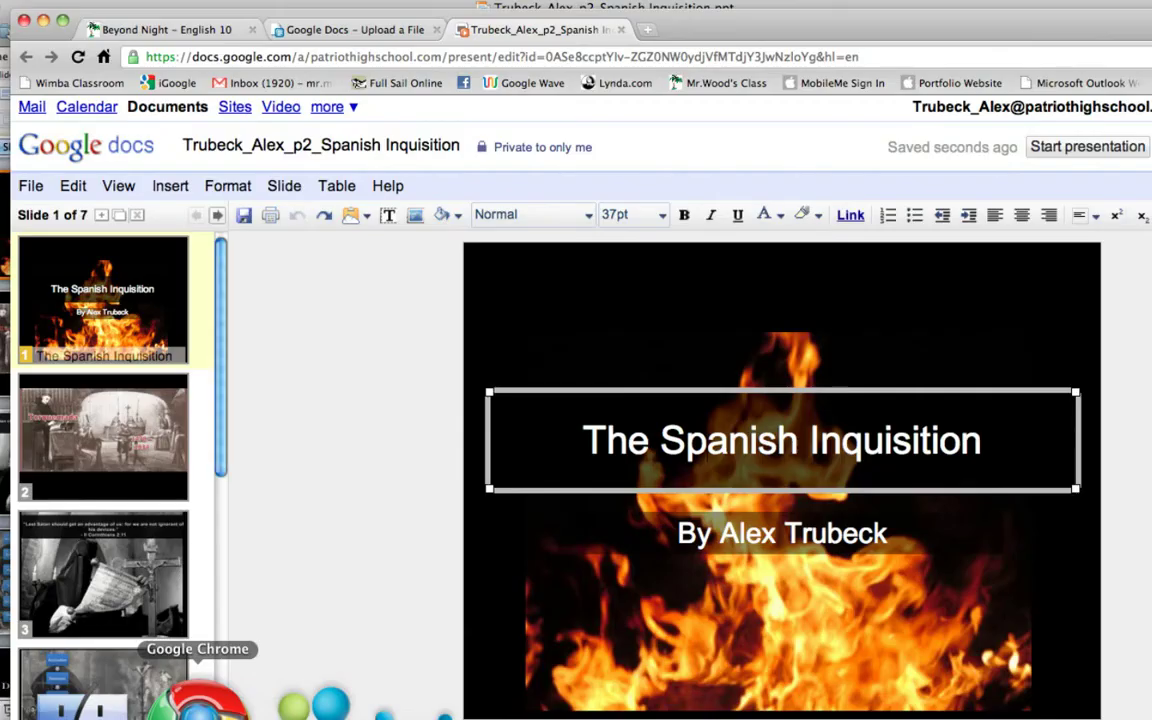
Step: Deselect the title box and return to the Google Docs home document list
left_click(1120, 445)
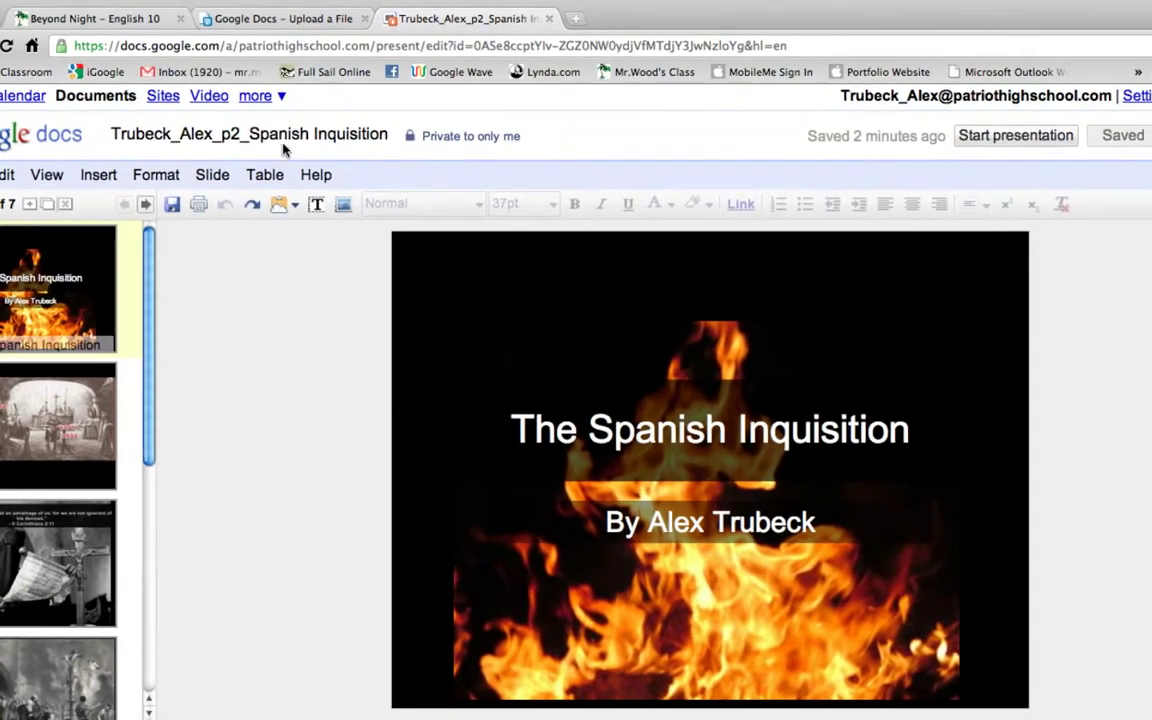
left_click(62, 136)
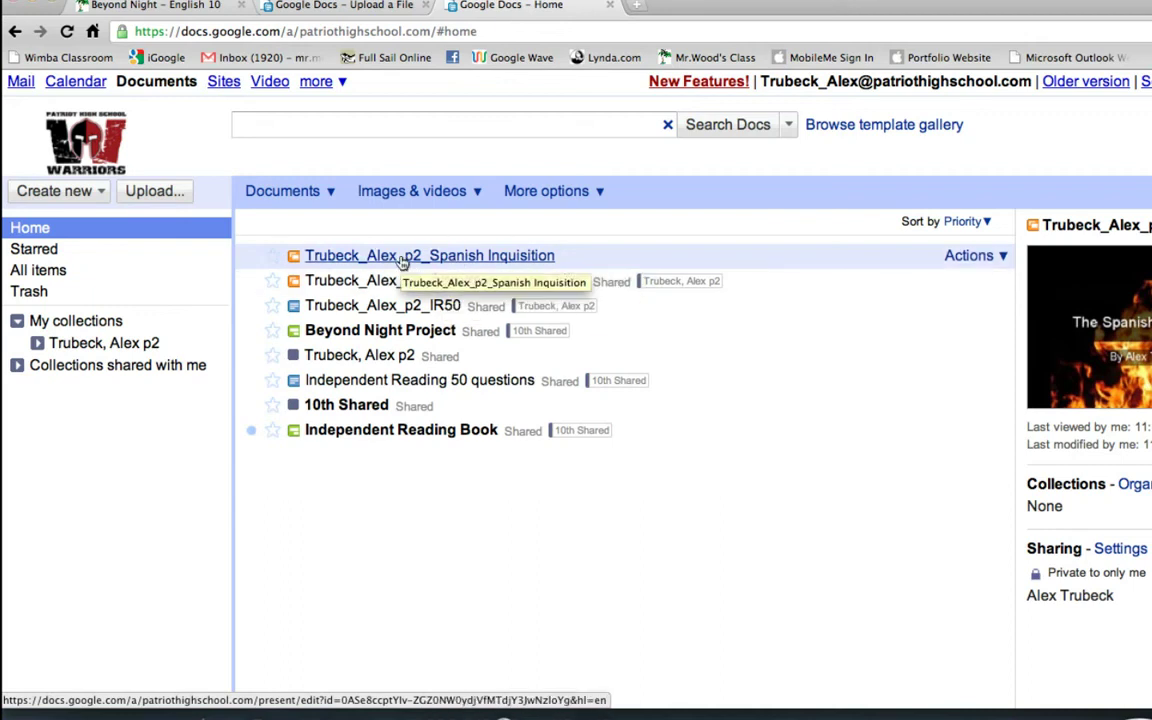
Step: Drag the Spanish Inquisition presentation into the class collection under My collections and verify it
left_click_drag(411, 259, 153, 352)
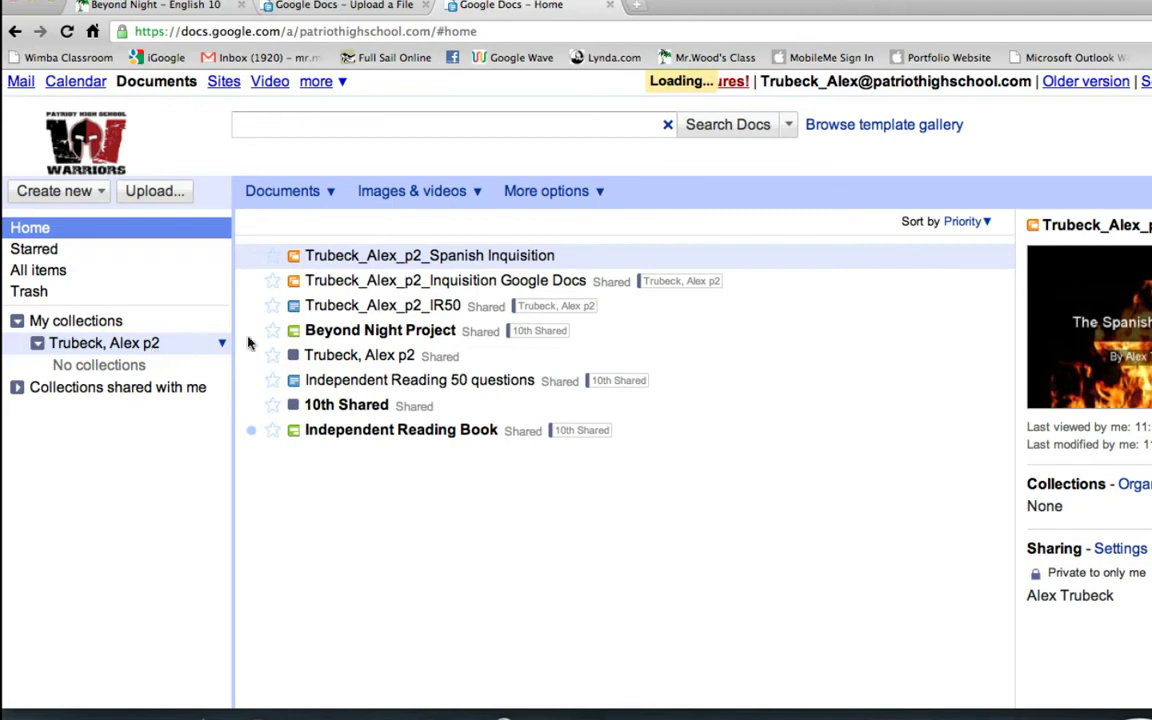
left_click(134, 344)
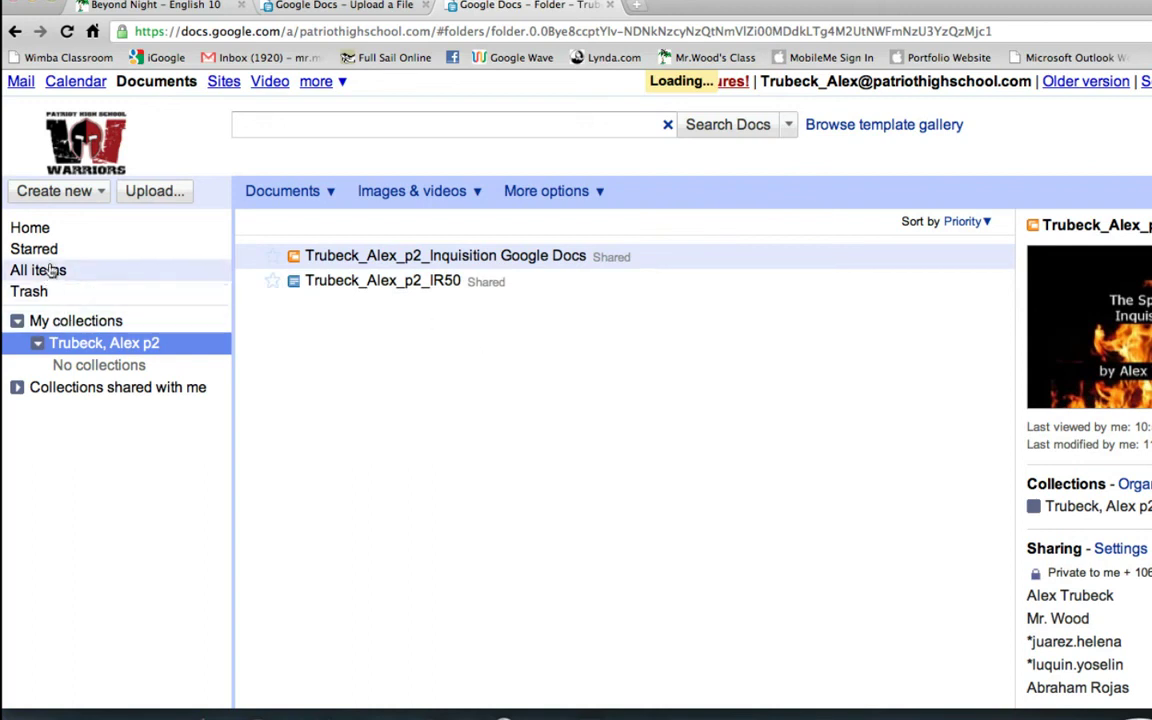
left_click(40, 230)
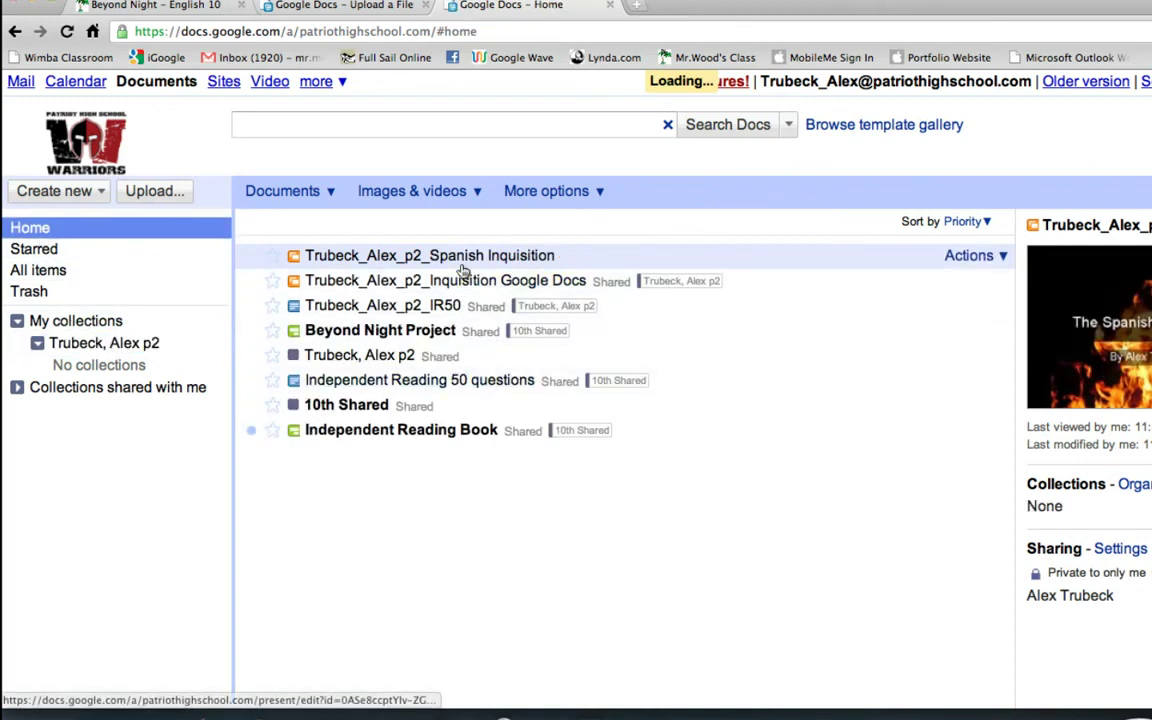
left_click_drag(465, 257, 103, 345)
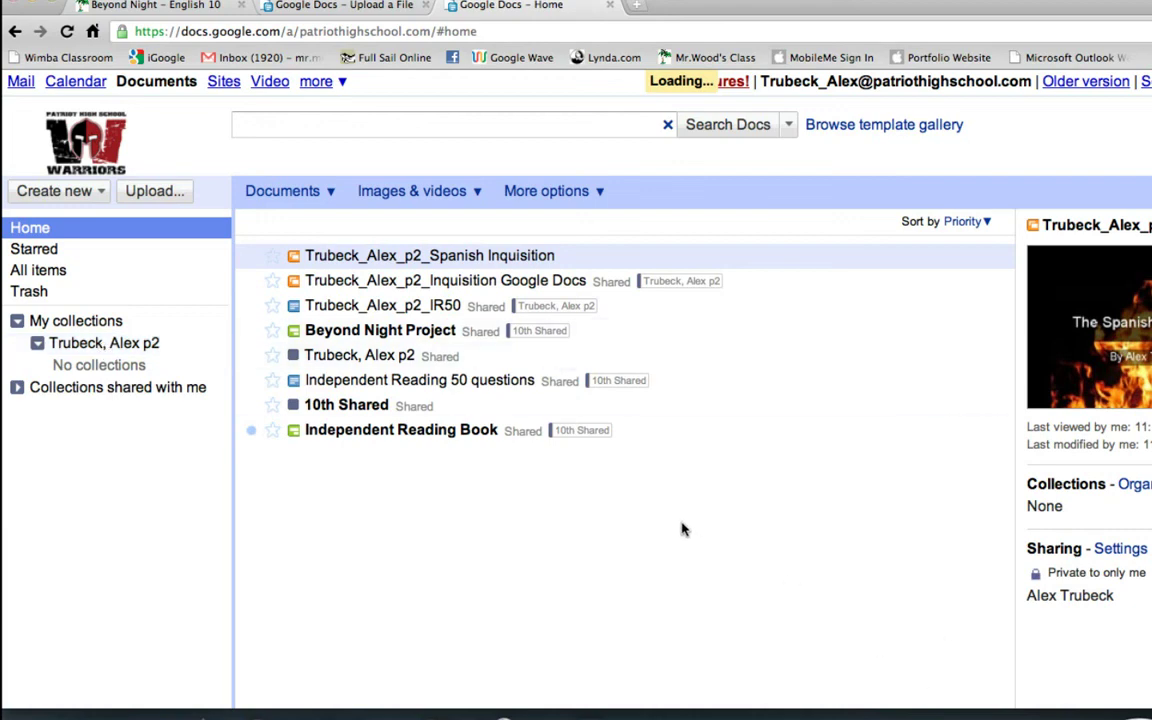
Step: Open the class collection and compare the Spanish Inquisition presentation's details with the older Inquisition presentation
left_click(77, 346)
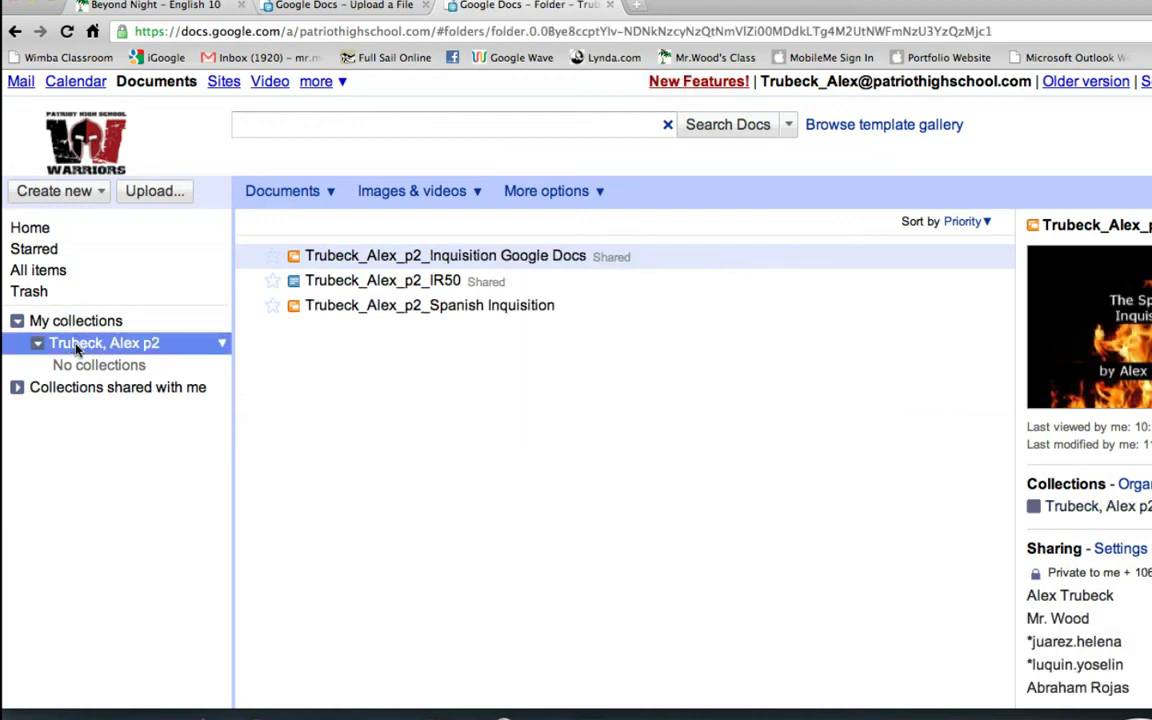
left_click(594, 313)
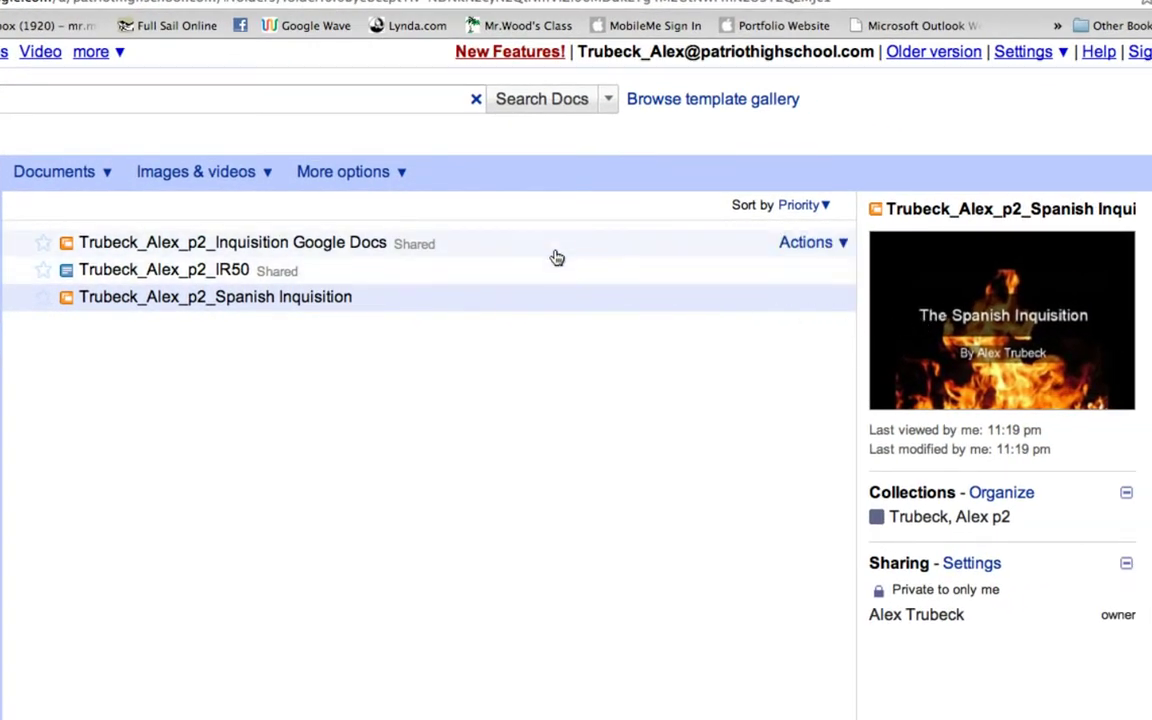
left_click(561, 254)
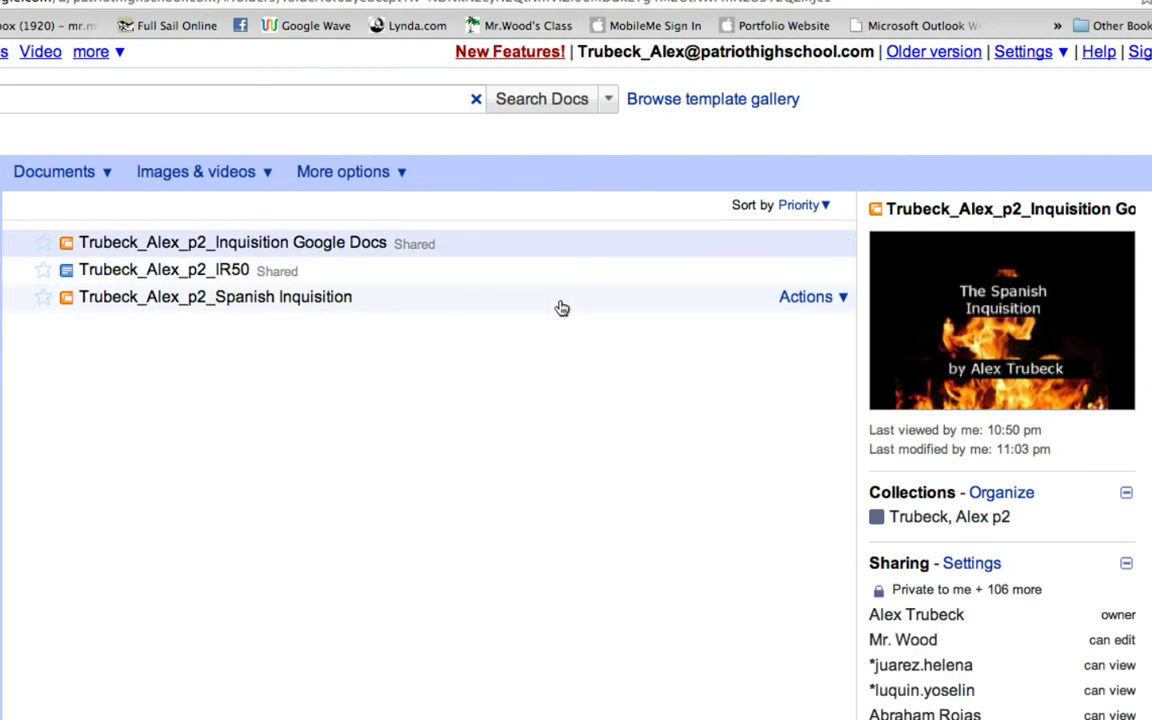
left_click(561, 308)
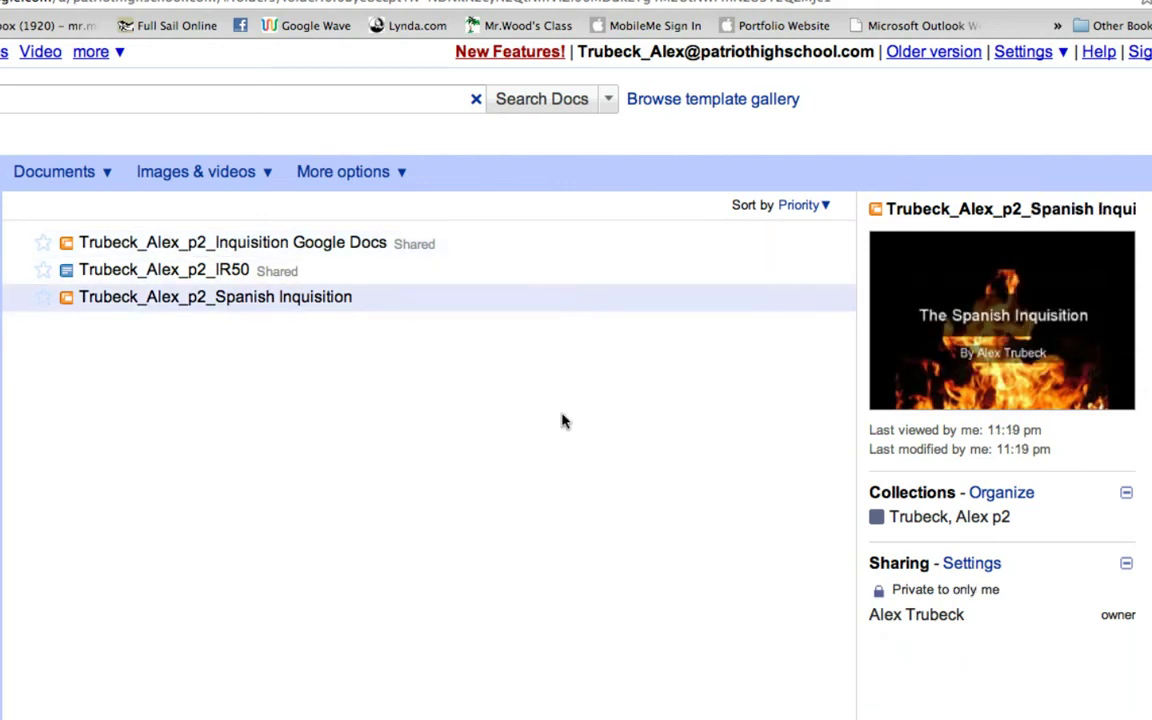